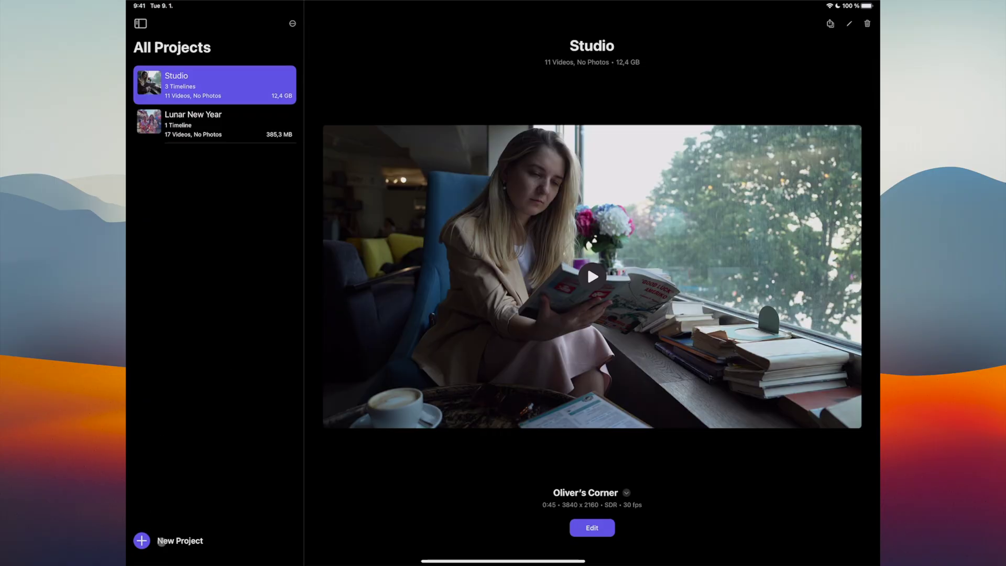
Create a blank project named 'Template Youtube' with Custom format and SDR (Rec. 709) colour space.
{"action": "left_click", "coordinate": [160, 542]}
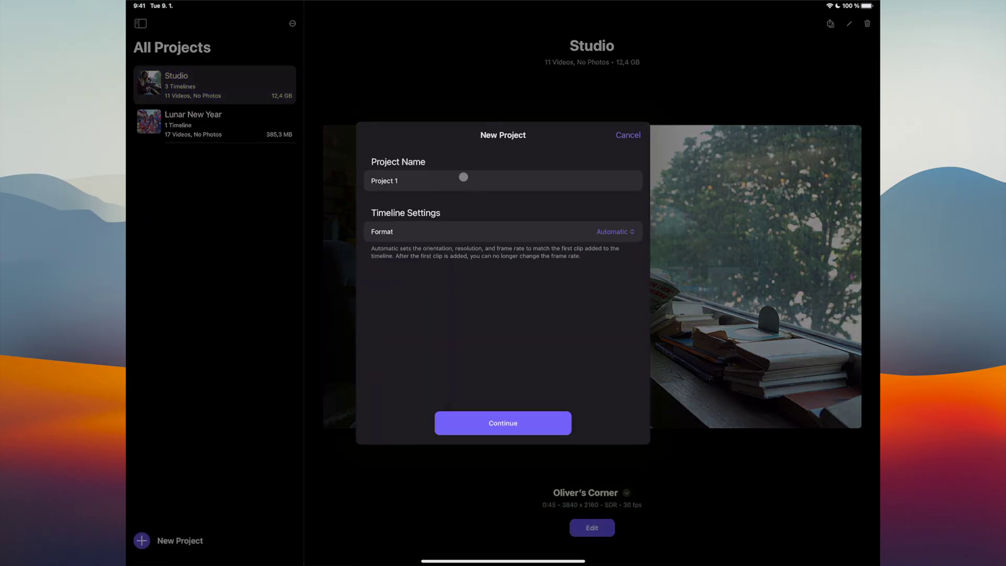
{"action": "left_click", "coordinate": [462, 182]}
{"action": "type", "text": "tepl"}
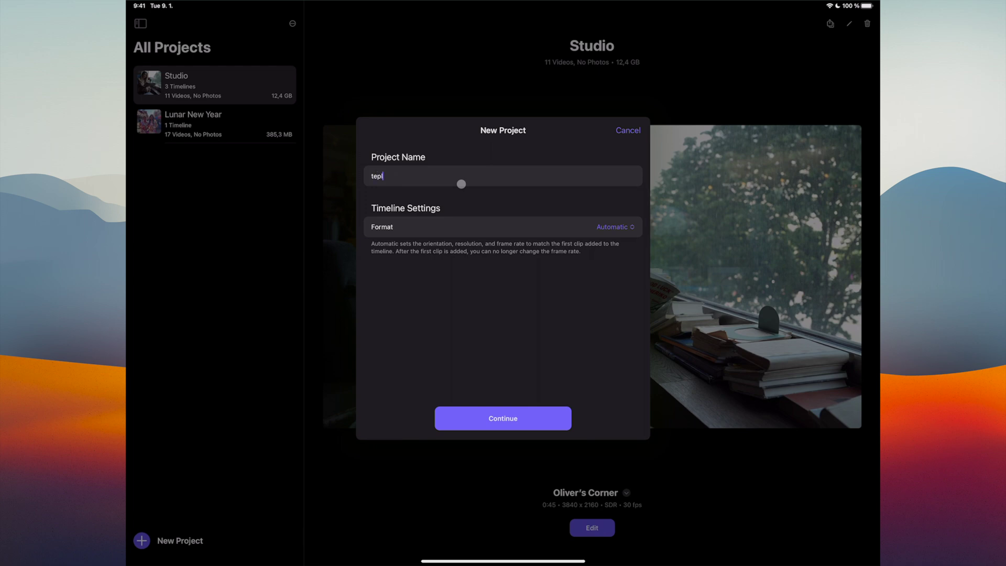
{"action": "type", "text": "Template Youtube"}
{"action": "left_click", "coordinate": [609, 226]}
{"action": "left_click", "coordinate": [585, 261]}
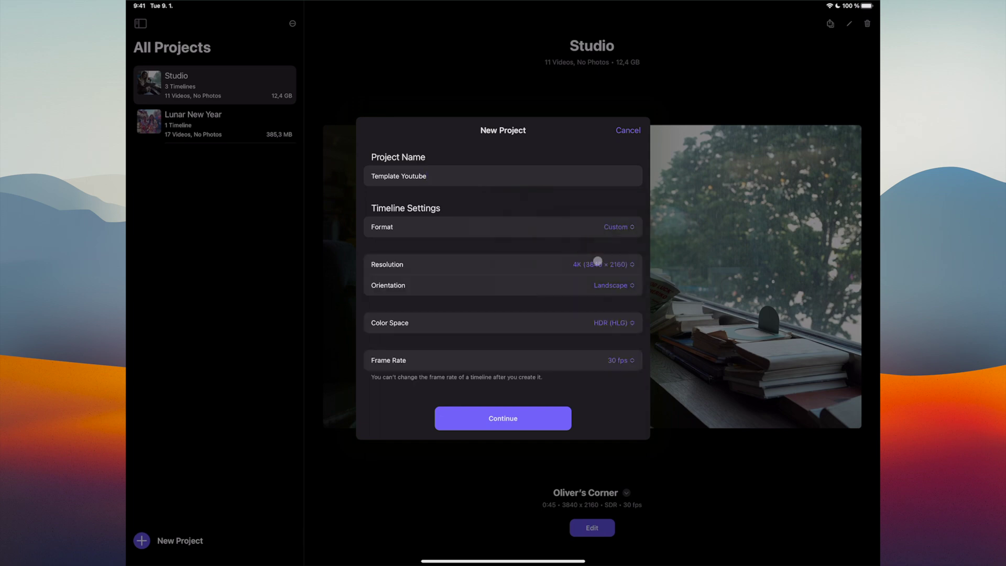
{"action": "left_click", "coordinate": [640, 325]}
{"action": "left_click", "coordinate": [575, 303]}
{"action": "left_click", "coordinate": [529, 414]}
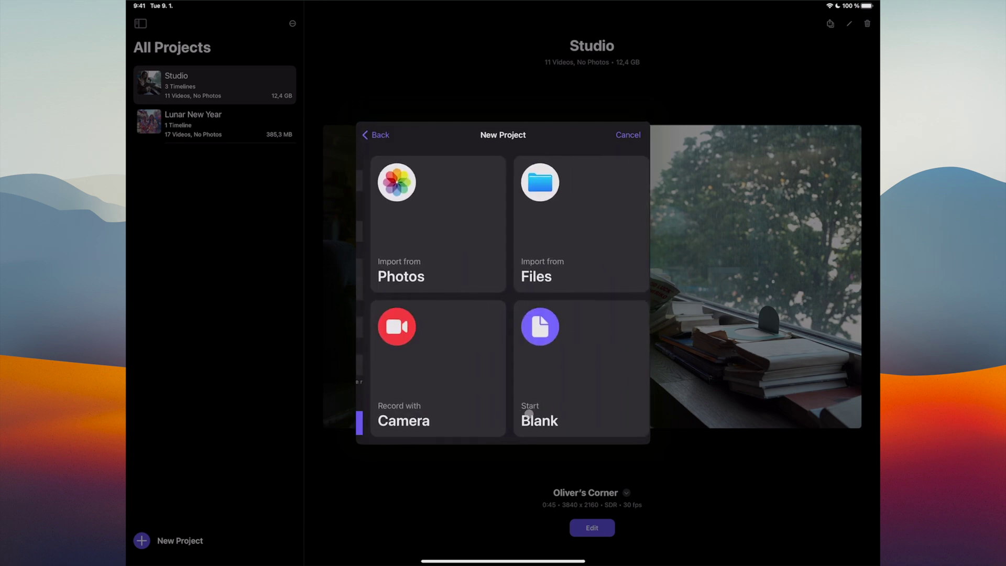
{"action": "left_click", "coordinate": [532, 345]}
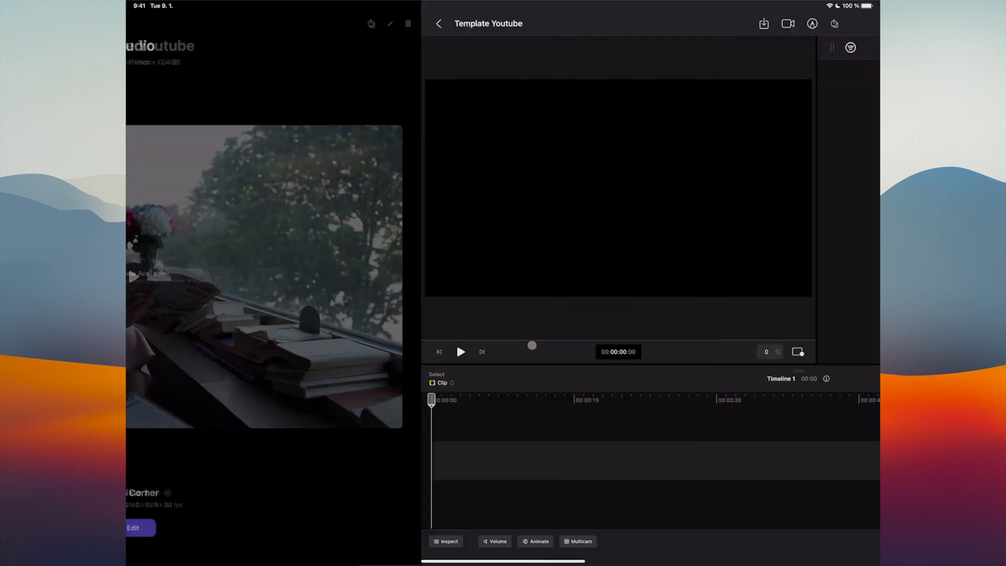
Export Template Youtube as a Final Cut Pro for iPad project to On My iPad, replacing the old copy.
{"action": "left_click", "coordinate": [539, 23]}
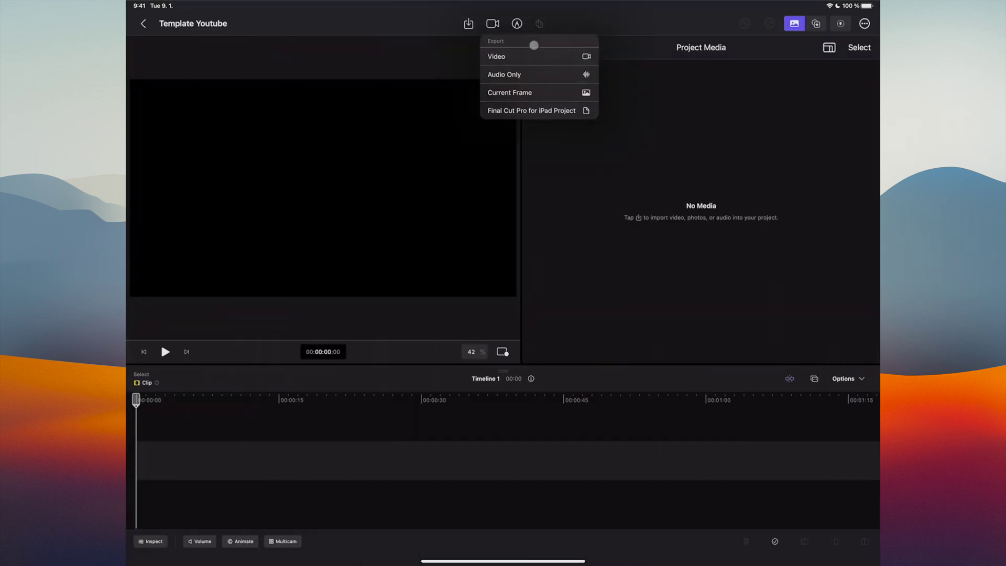
{"action": "left_click", "coordinate": [520, 108]}
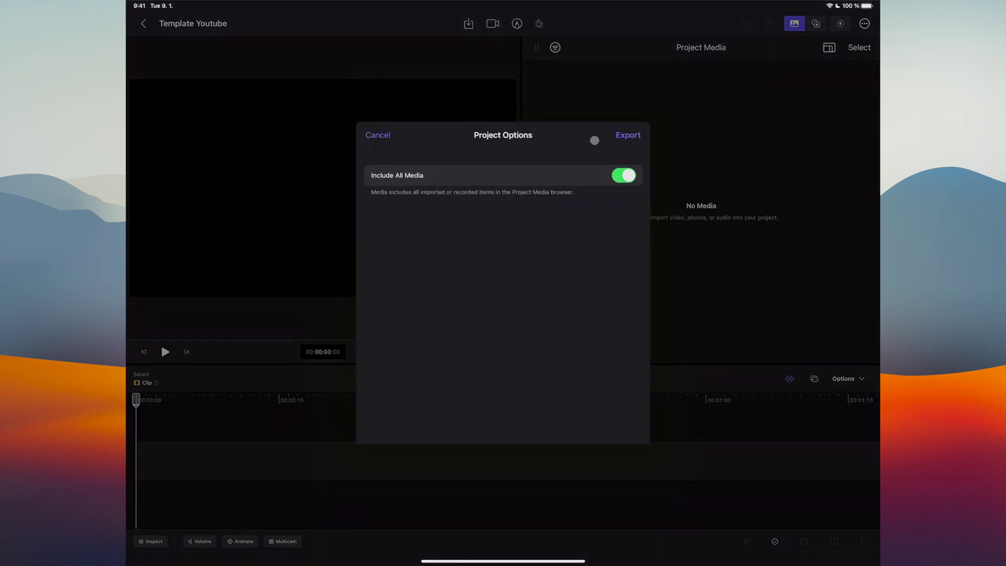
{"action": "left_click", "coordinate": [627, 135]}
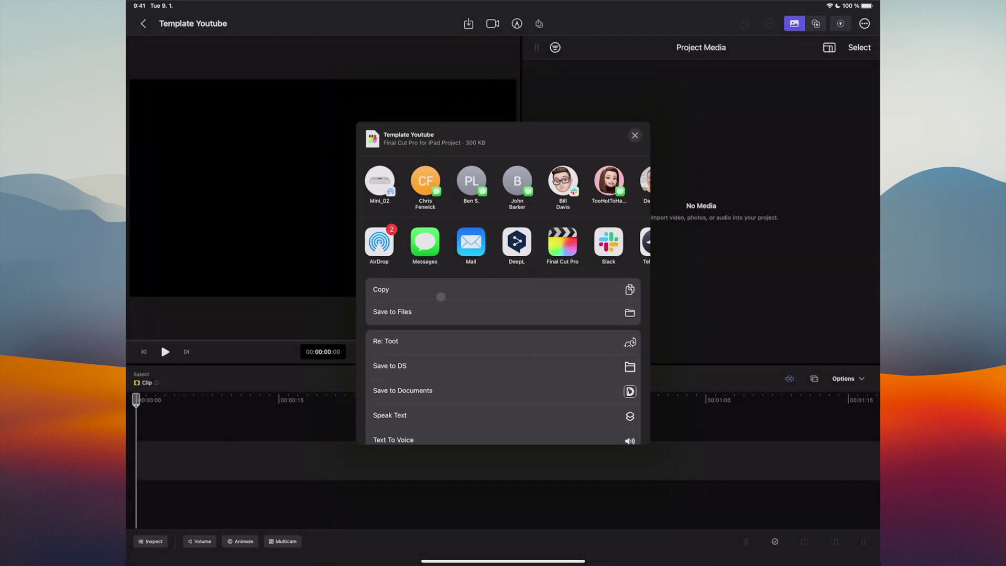
{"action": "left_click", "coordinate": [435, 316]}
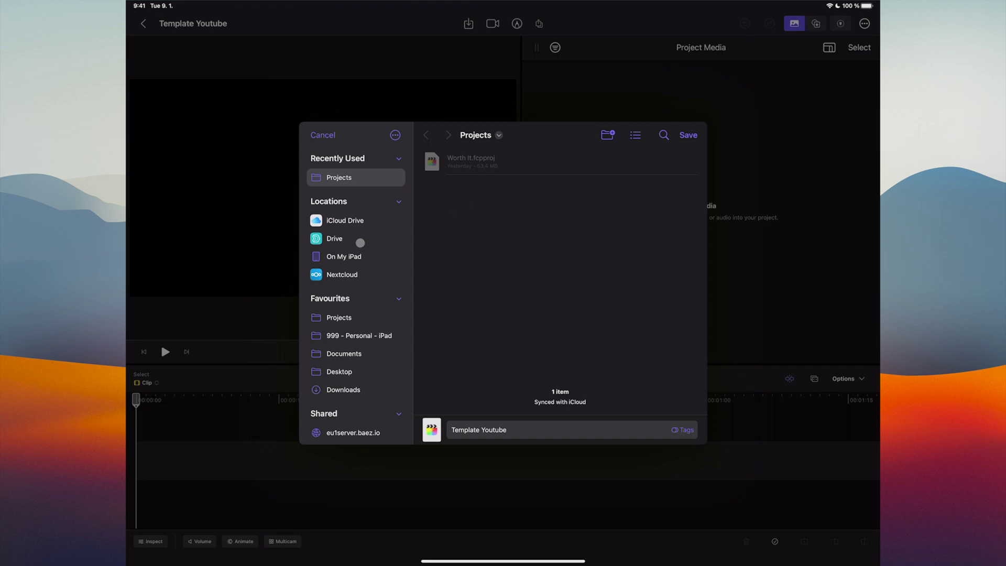
{"action": "left_click", "coordinate": [360, 256]}
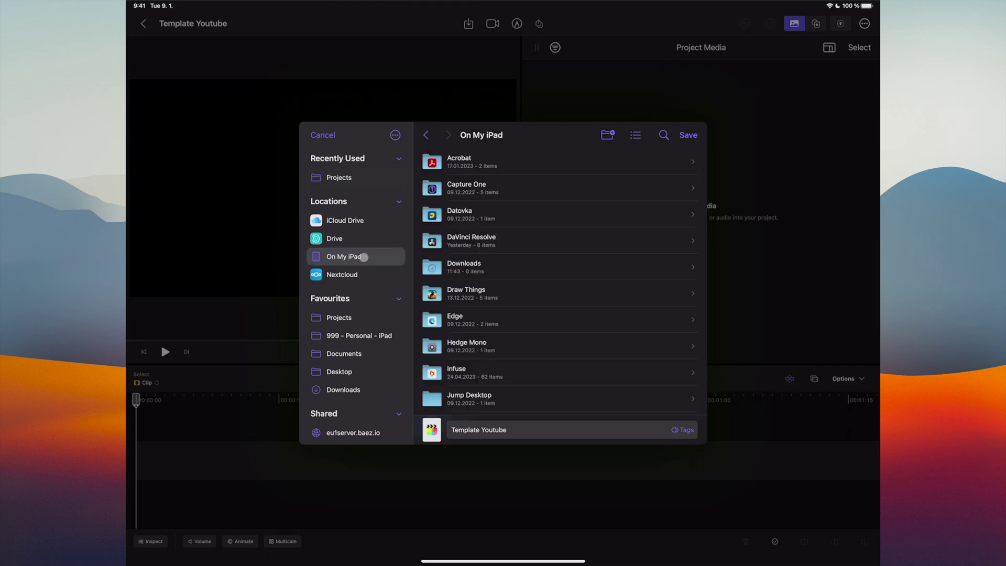
{"action": "left_click", "coordinate": [688, 134]}
{"action": "left_click", "coordinate": [525, 296]}
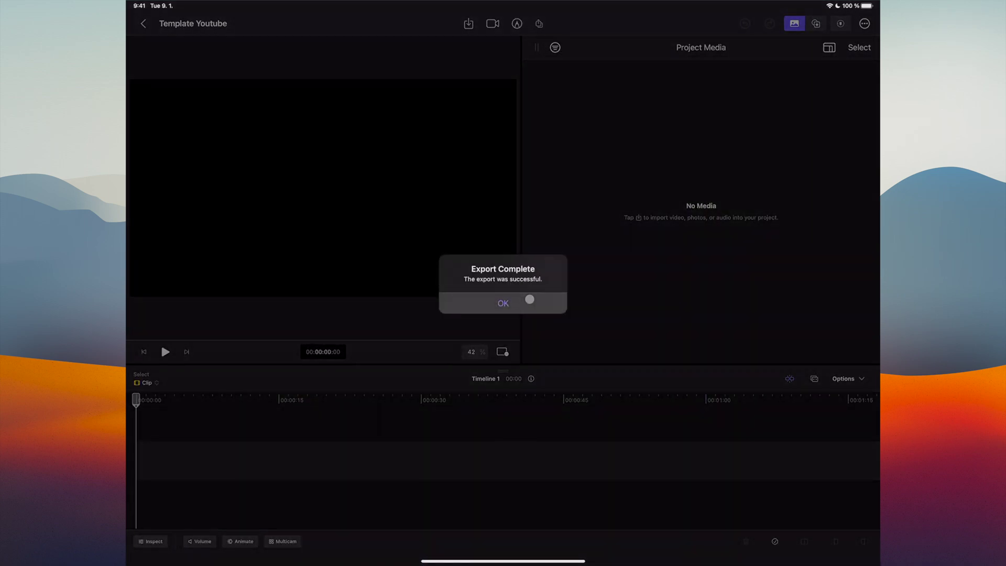
AirDrop Template Youtube.fcpproj from On My iPad in Files to the M2 Max.
{"action": "left_click", "coordinate": [529, 299]}
{"action": "key", "text": "super+Tab"}
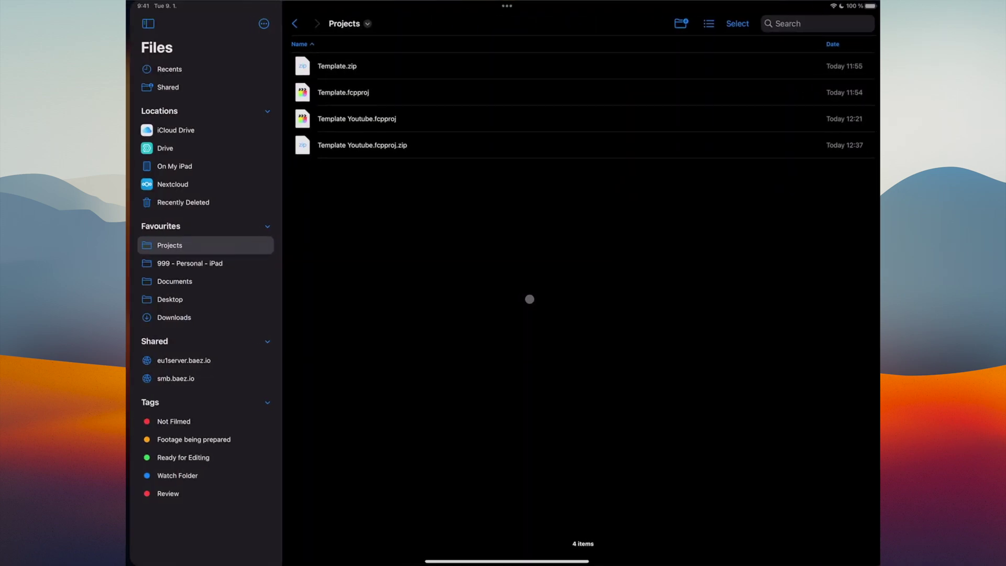
{"action": "left_click", "coordinate": [191, 171]}
{"action": "right_click", "coordinate": [396, 516]}
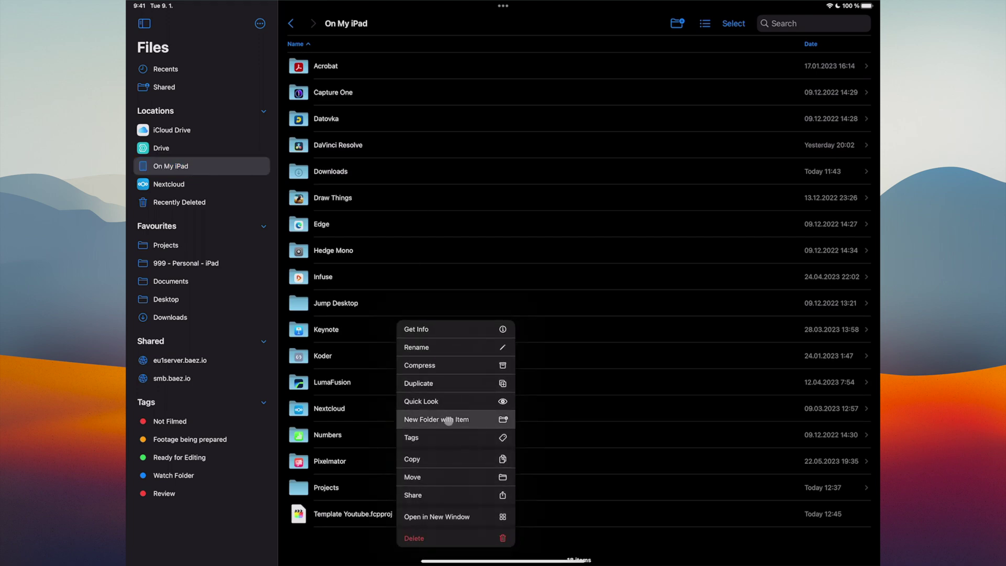
{"action": "left_click", "coordinate": [446, 495]}
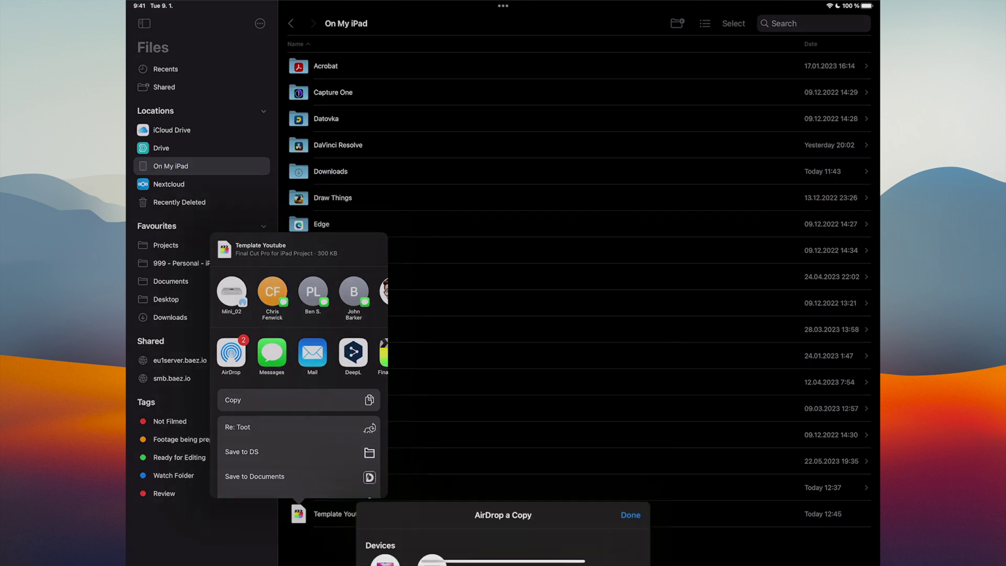
{"action": "left_click", "coordinate": [231, 352]}
{"action": "left_click", "coordinate": [385, 188]}
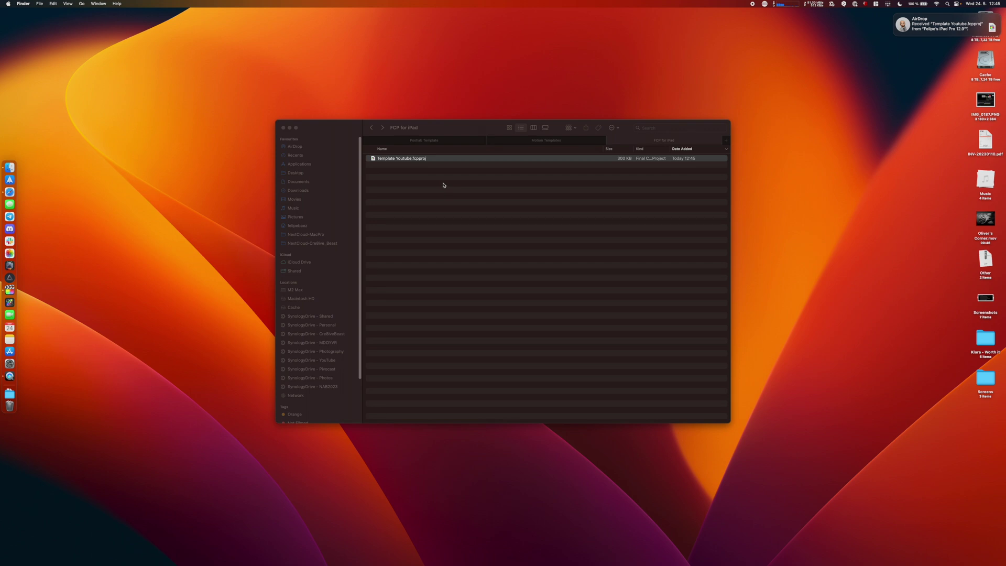
Show the package contents of Template Youtube.fcpproj and select Template Youtube.fcpbundle inside.
{"action": "right_click", "coordinate": [426, 159]}
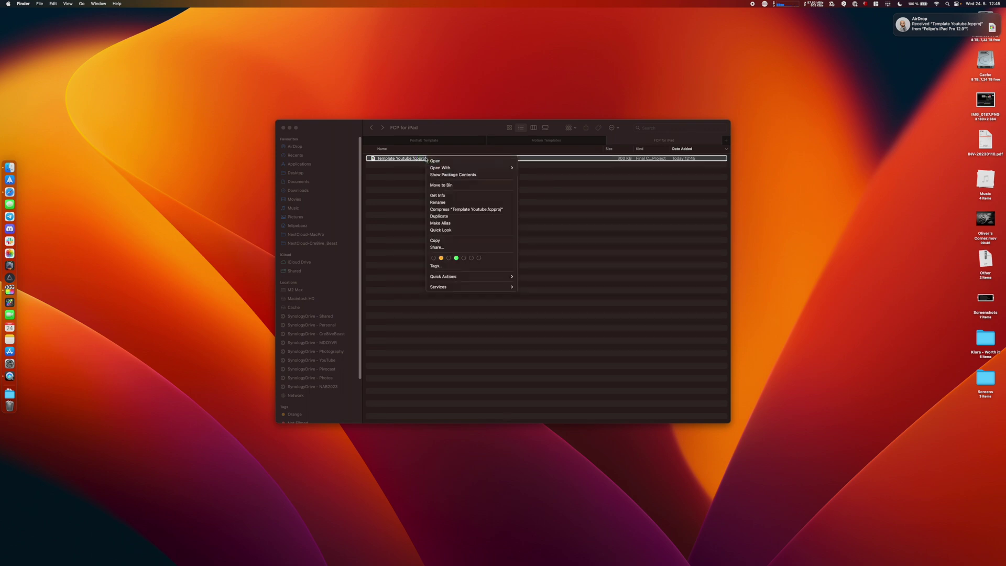
{"action": "left_click", "coordinate": [452, 176]}
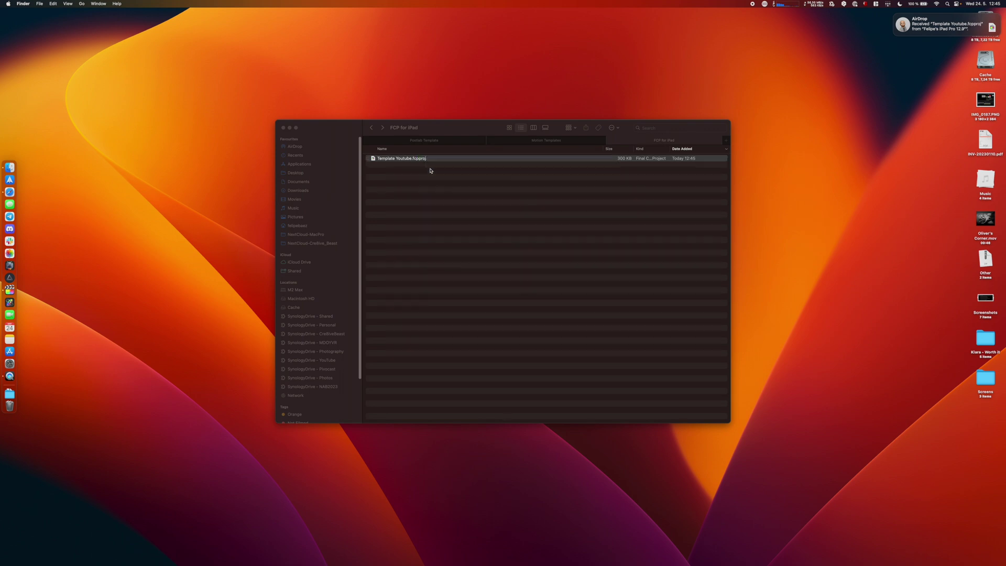
{"action": "left_click", "coordinate": [370, 158], "text": "alt"}
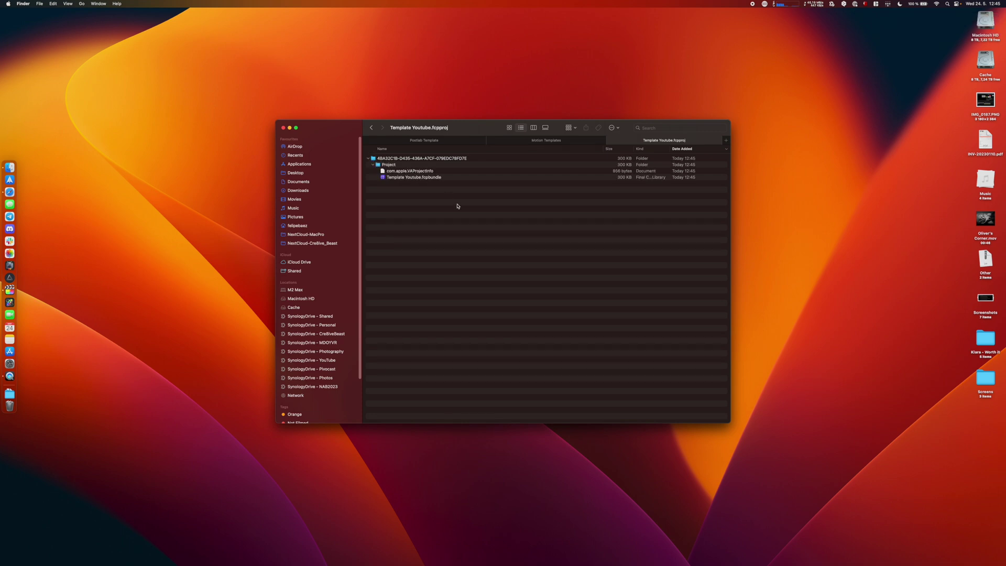
{"action": "left_click", "coordinate": [414, 178]}
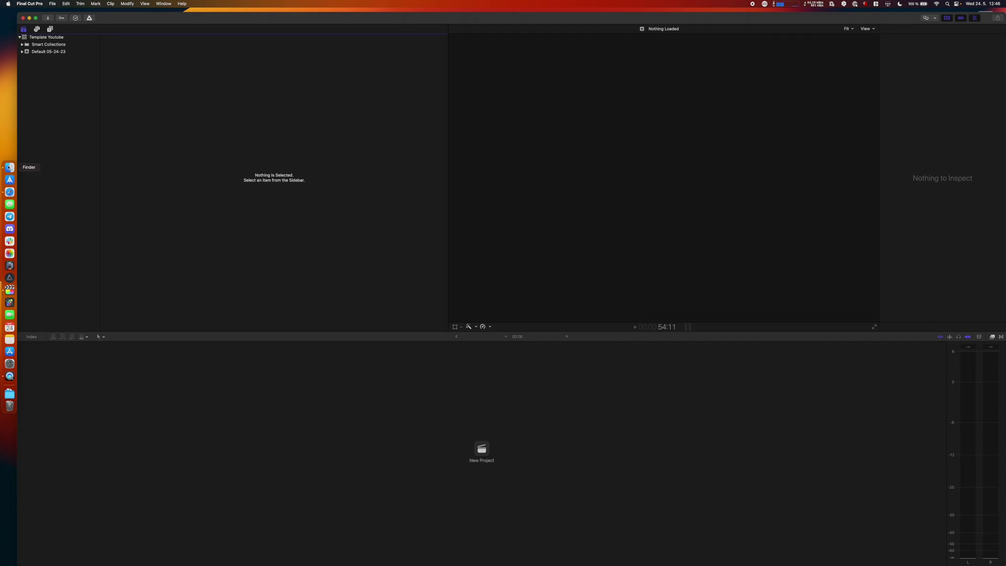
Open the Youtube library and copy both Brand clips into the Default 05-24-23 event.
{"action": "left_click", "coordinate": [8, 168]}
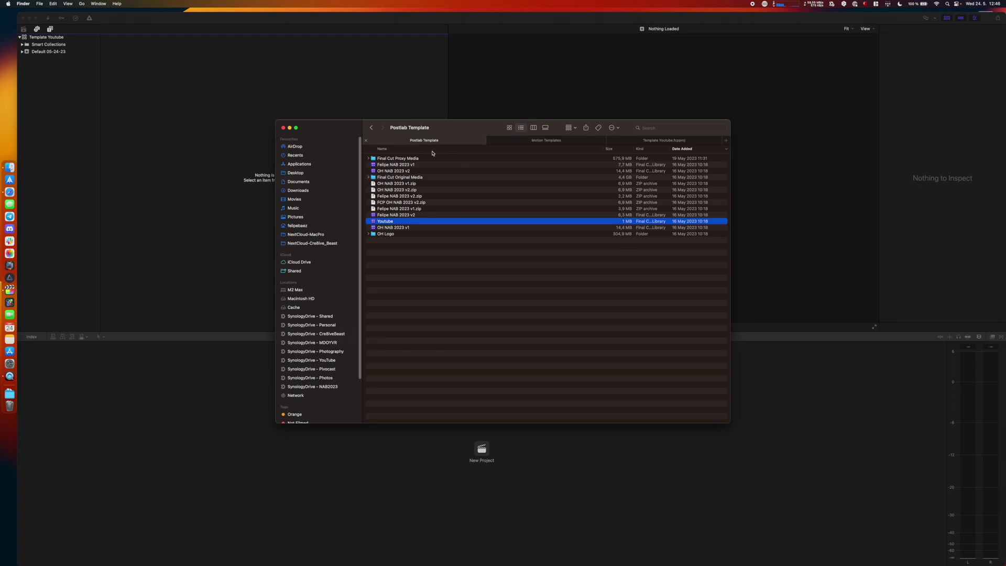
{"action": "double_click", "coordinate": [404, 224]}
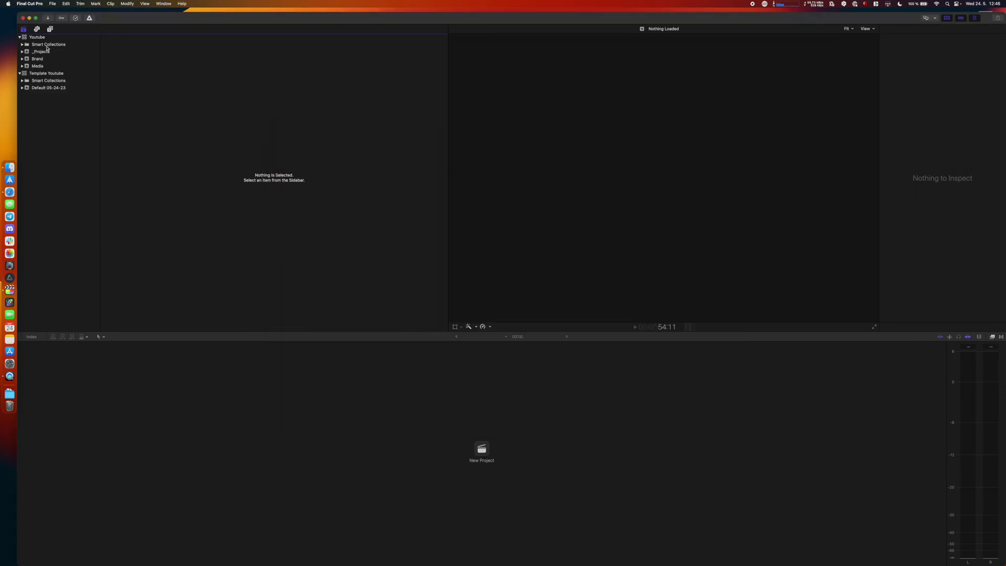
{"action": "left_click", "coordinate": [44, 59]}
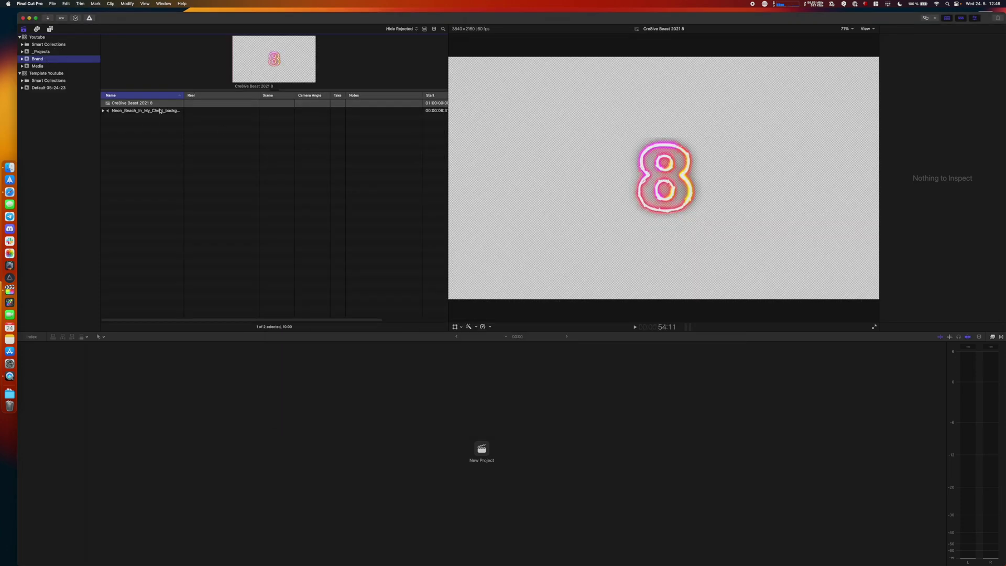
{"action": "left_click", "coordinate": [160, 111], "text": "shift"}
{"action": "left_click_drag", "start_coordinate": [135, 105], "coordinate": [70, 93]}
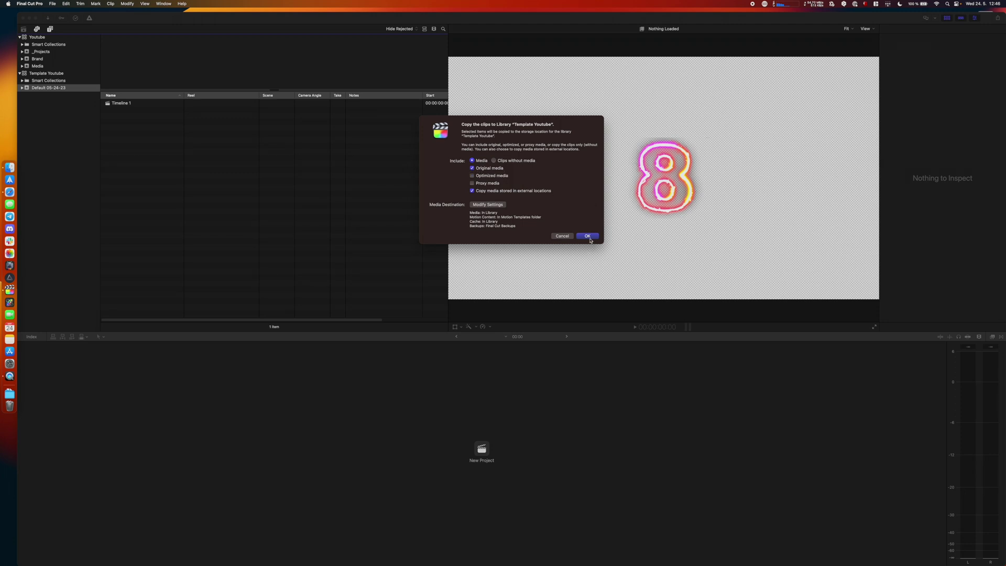
{"action": "left_click", "coordinate": [589, 236]}
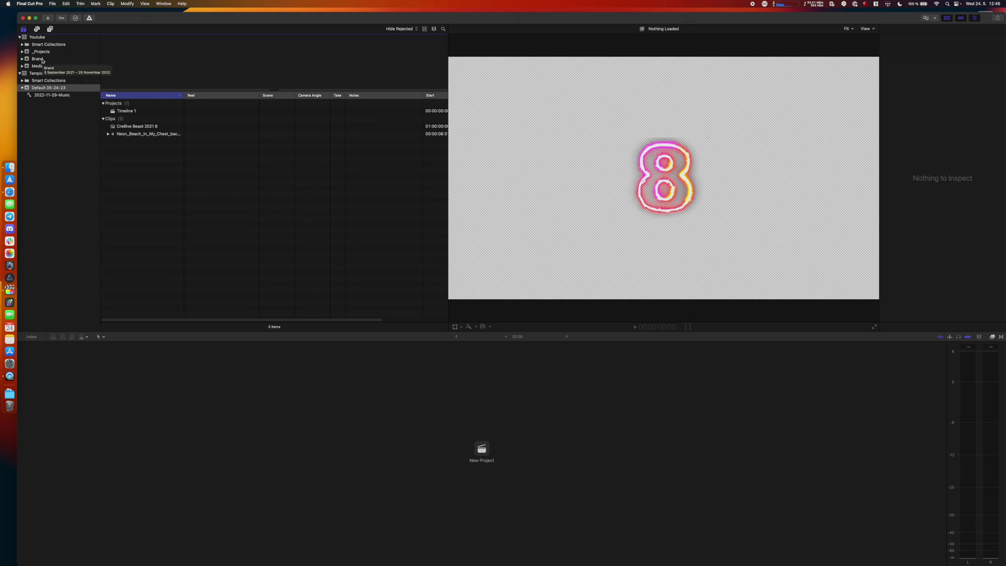
Copy the Template project from _Projects into the Template Youtube library.
{"action": "left_click", "coordinate": [42, 51]}
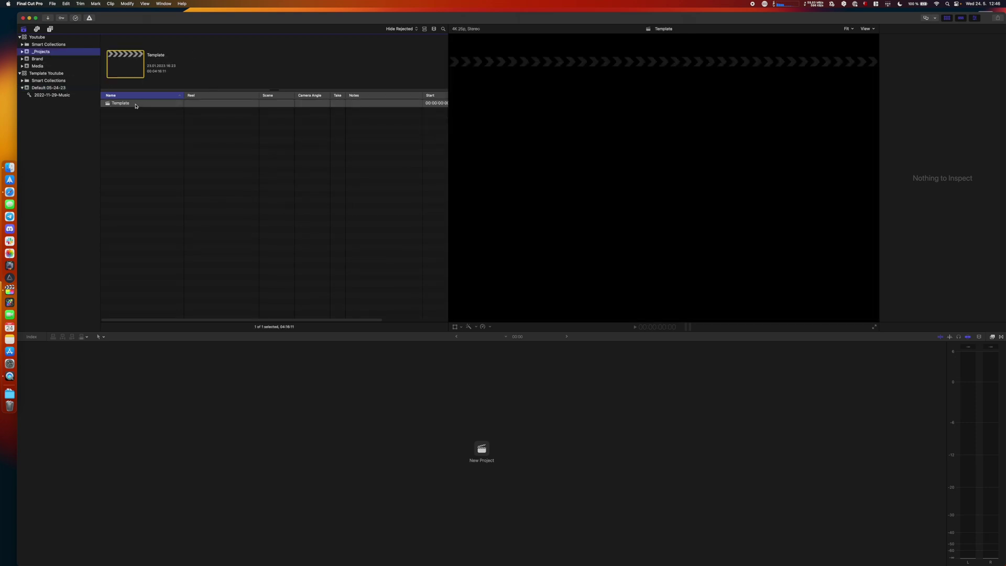
{"action": "left_click_drag", "start_coordinate": [126, 104], "coordinate": [72, 86]}
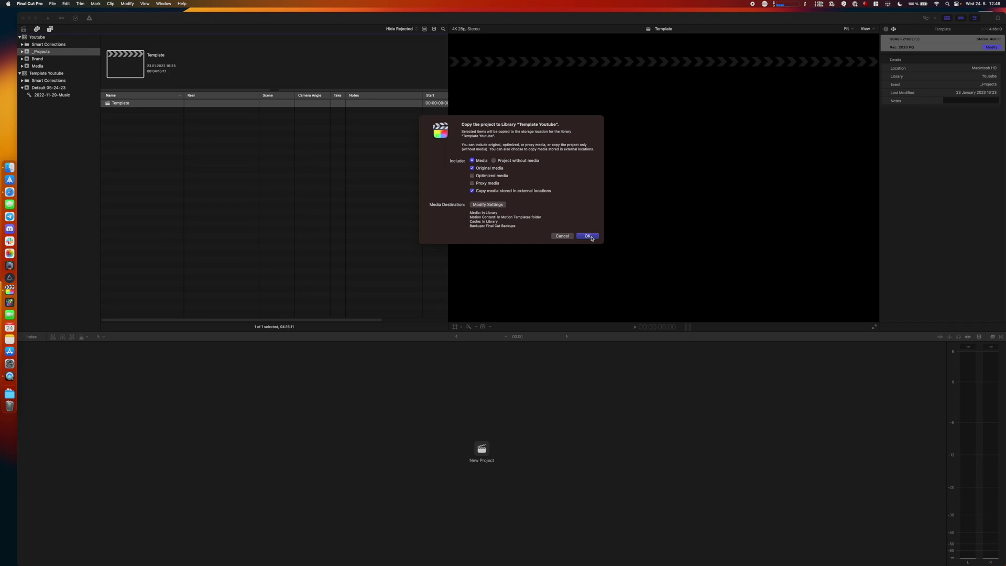
{"action": "left_click", "coordinate": [591, 237]}
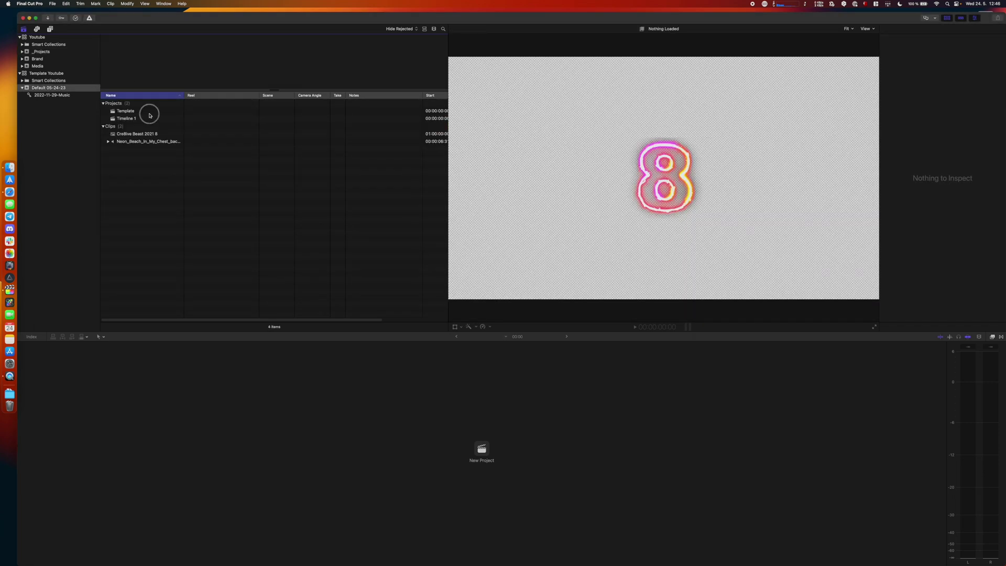
Delete the Timeline 1 project.
{"action": "left_click", "coordinate": [144, 110]}
{"action": "left_click", "coordinate": [150, 119]}
{"action": "key", "text": "super+BackSpace"}
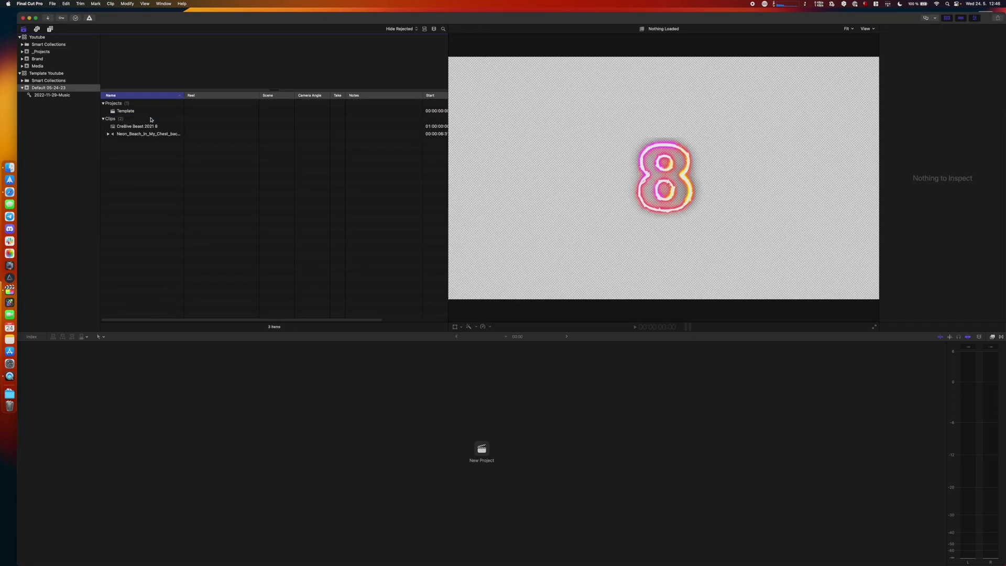
Open the Template project and delete all its connected title clips, keeping the music.
{"action": "left_click", "coordinate": [154, 111]}
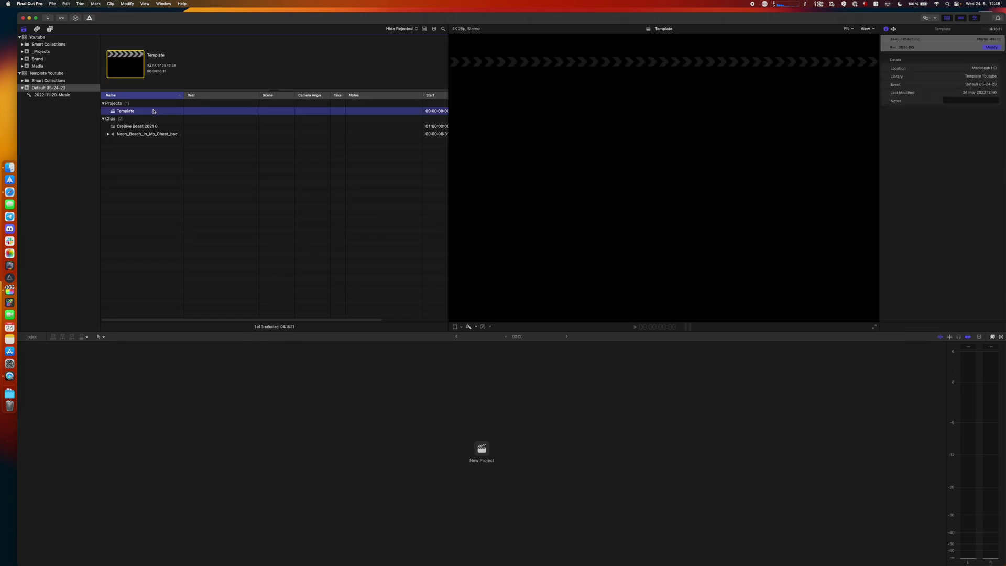
{"action": "double_click", "coordinate": [153, 111]}
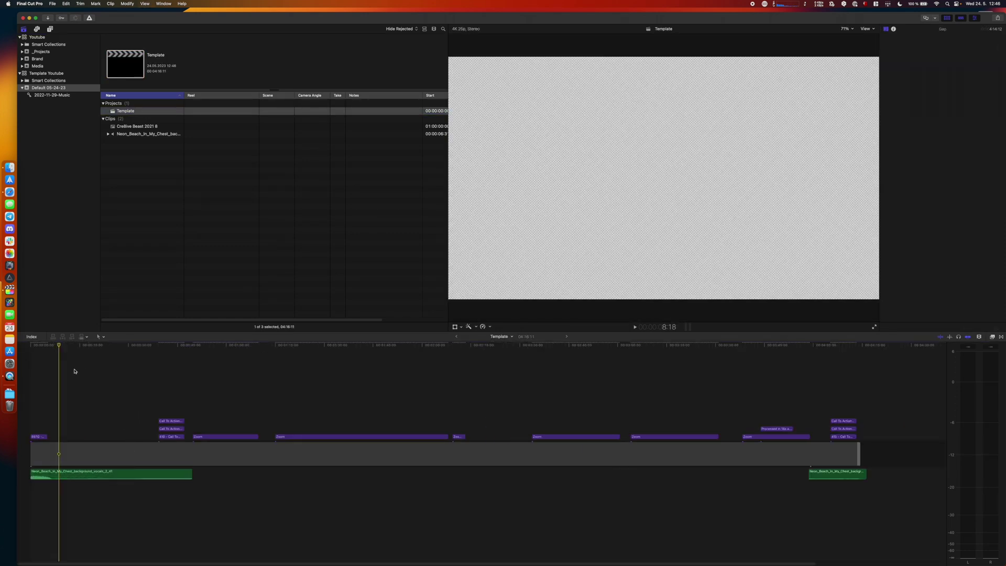
{"action": "left_click_drag", "start_coordinate": [36, 372], "coordinate": [849, 433]}
{"action": "key", "text": "Delete"}
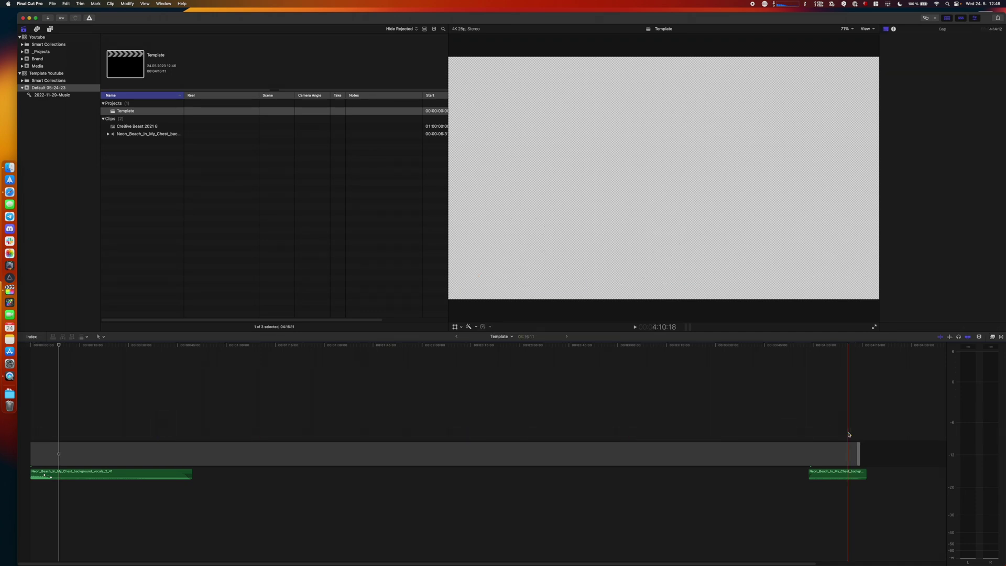
{"action": "left_click", "coordinate": [56, 74]}
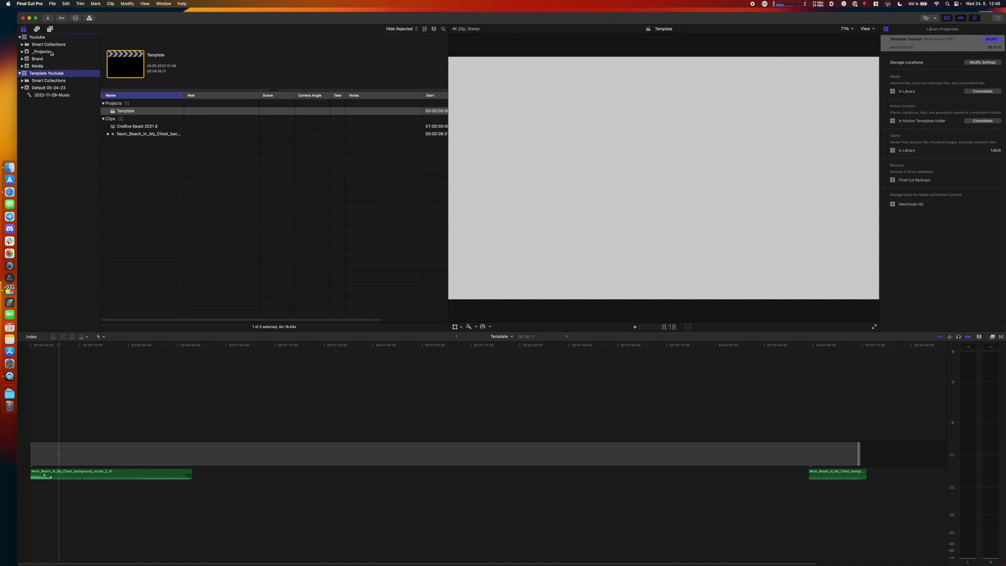
Close the Youtube library and set Template Youtube's Motion Content storage to In Library.
{"action": "right_click", "coordinate": [40, 37]}
{"action": "left_click", "coordinate": [89, 145]}
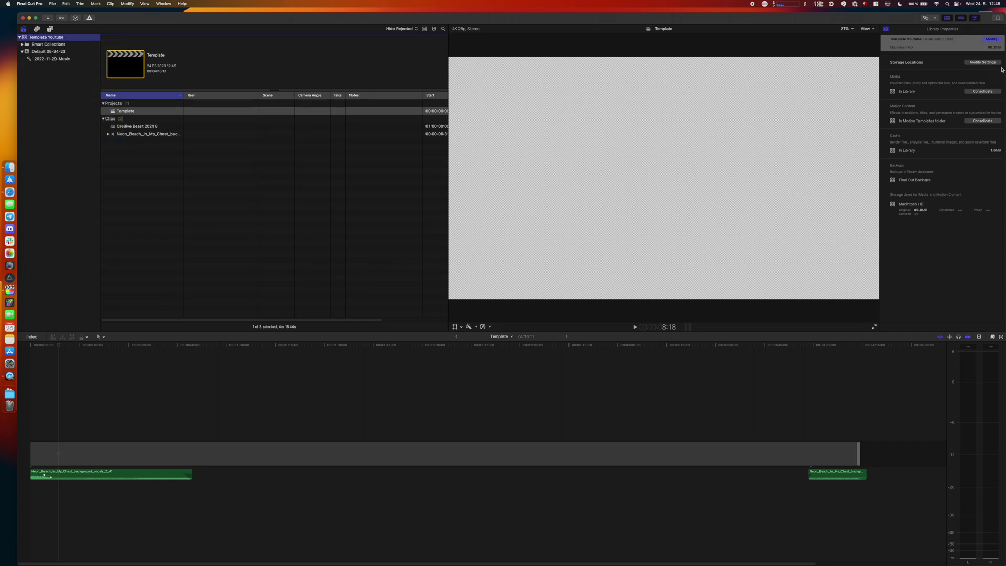
{"action": "left_click", "coordinate": [983, 62]}
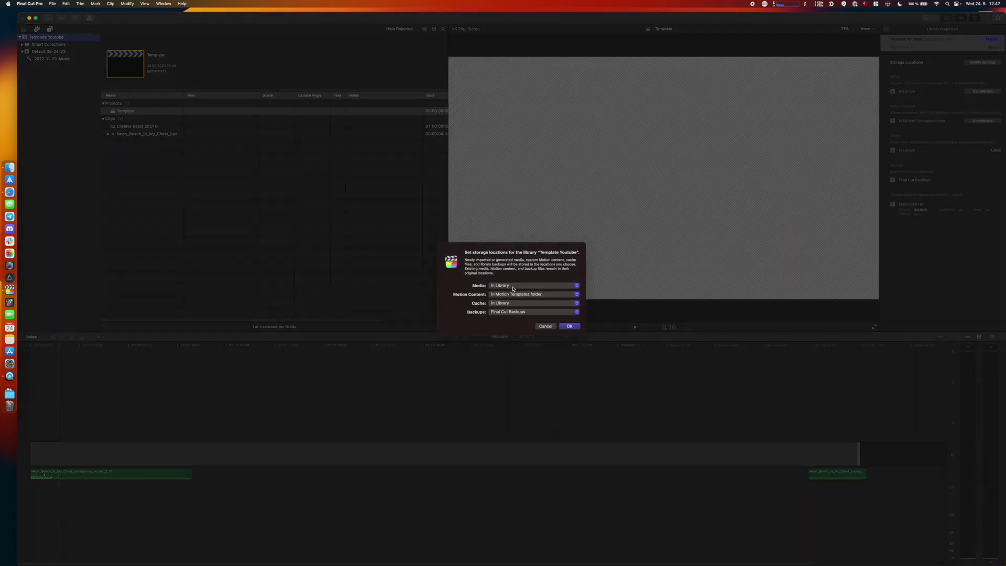
{"action": "left_click", "coordinate": [508, 297]}
{"action": "left_click", "coordinate": [507, 299]}
{"action": "left_click", "coordinate": [569, 326]}
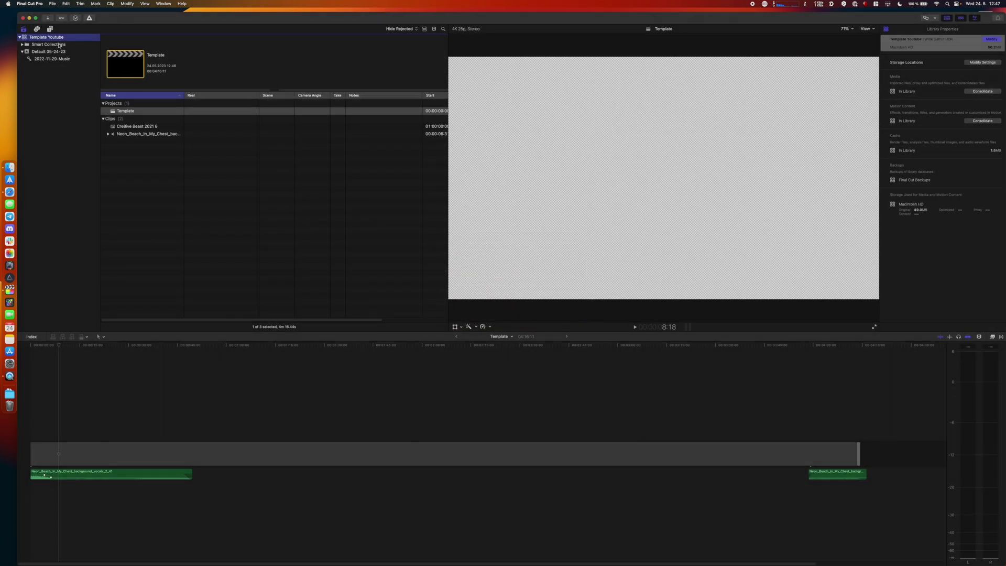
{"action": "left_click", "coordinate": [49, 28]}
Browse the titles in the NAB2023 iPad category.
{"action": "scroll", "coordinate": [75, 236], "scroll_direction": "down", "scroll_amount": 5}
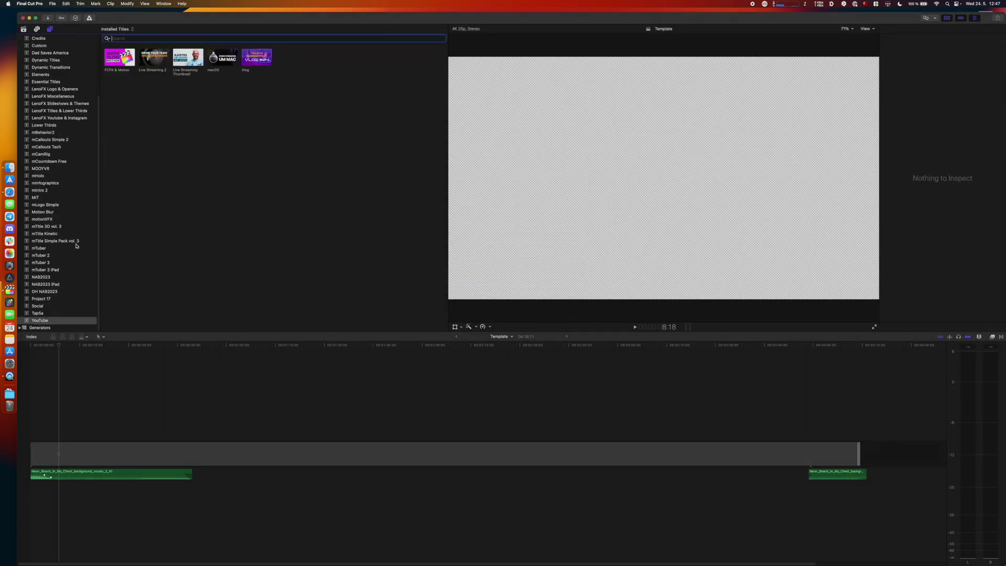
{"action": "left_click", "coordinate": [65, 284]}
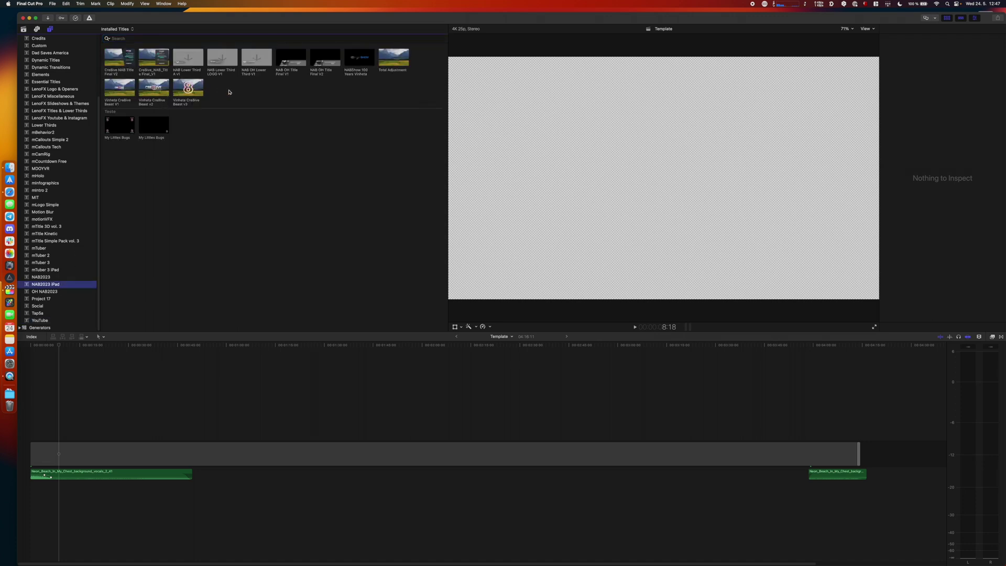
{"action": "left_click", "coordinate": [24, 29]}
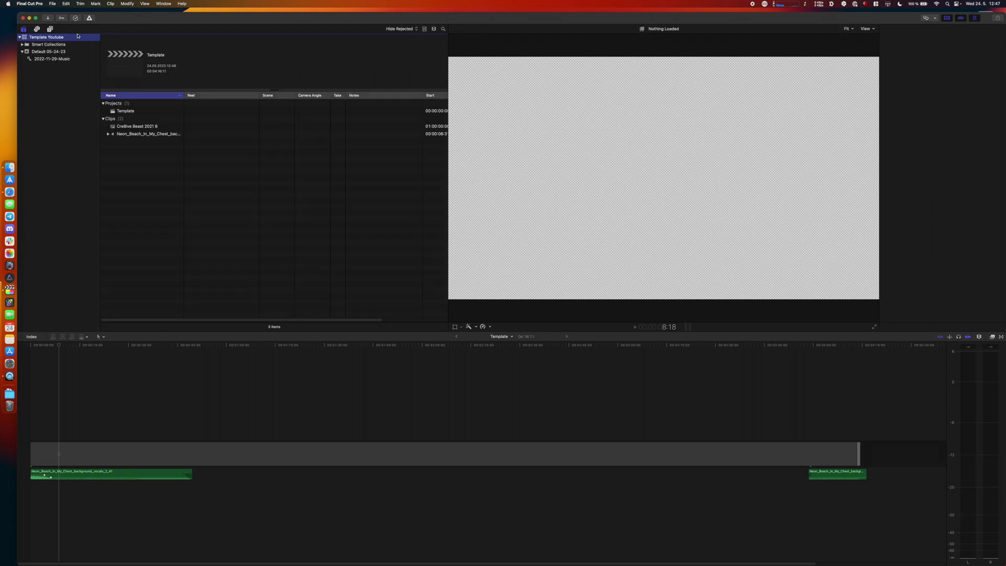
Start a new project named Motion with the 4K 3840x2160 video format.
{"action": "key", "text": "super+n"}
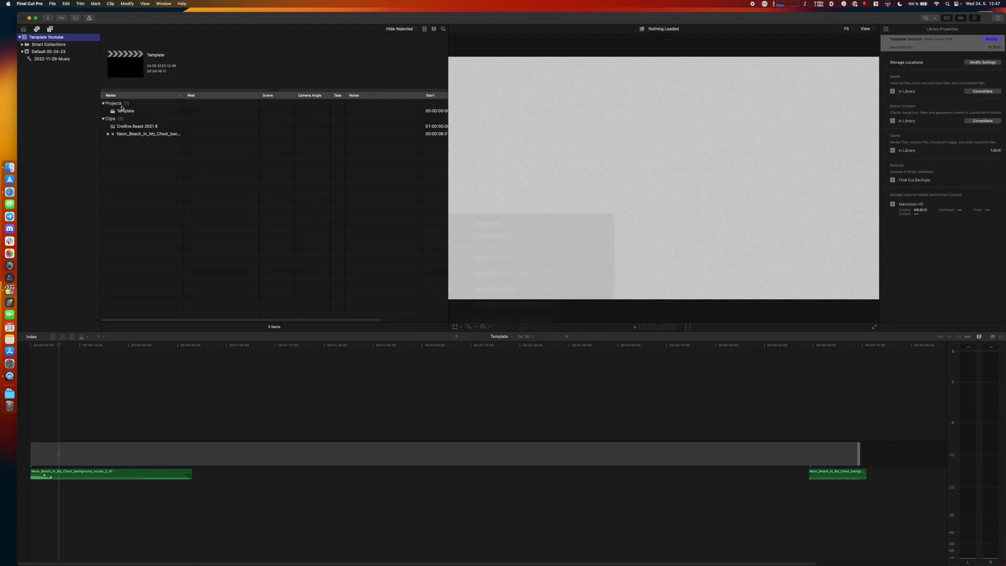
{"action": "type", "text": "Motion"}
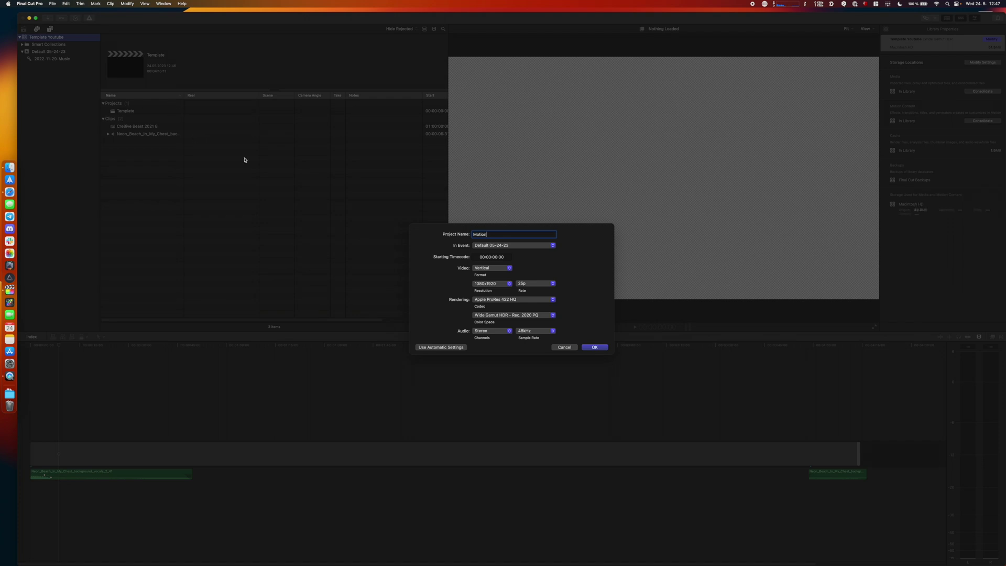
{"action": "left_click", "coordinate": [476, 268]}
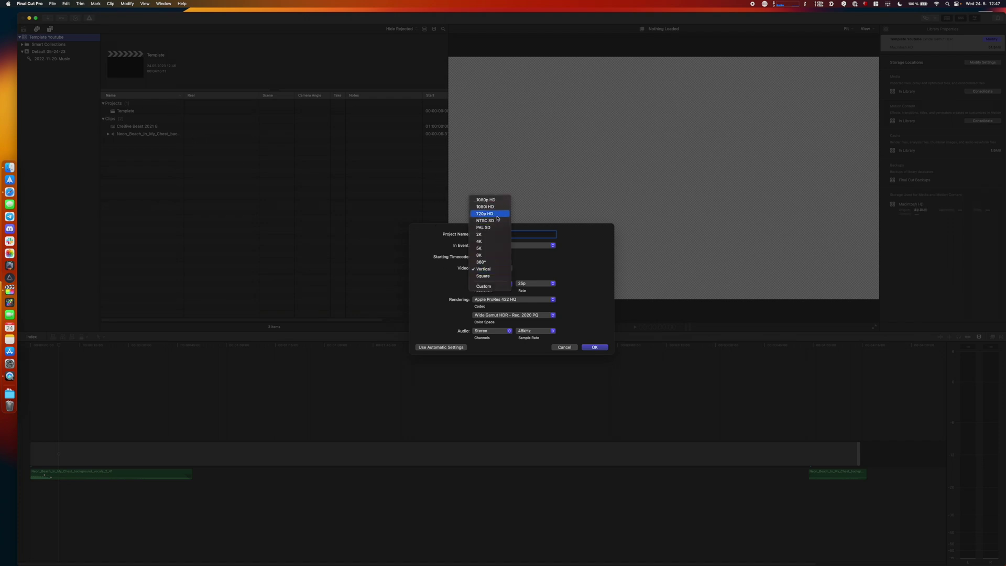
{"action": "left_click", "coordinate": [492, 241]}
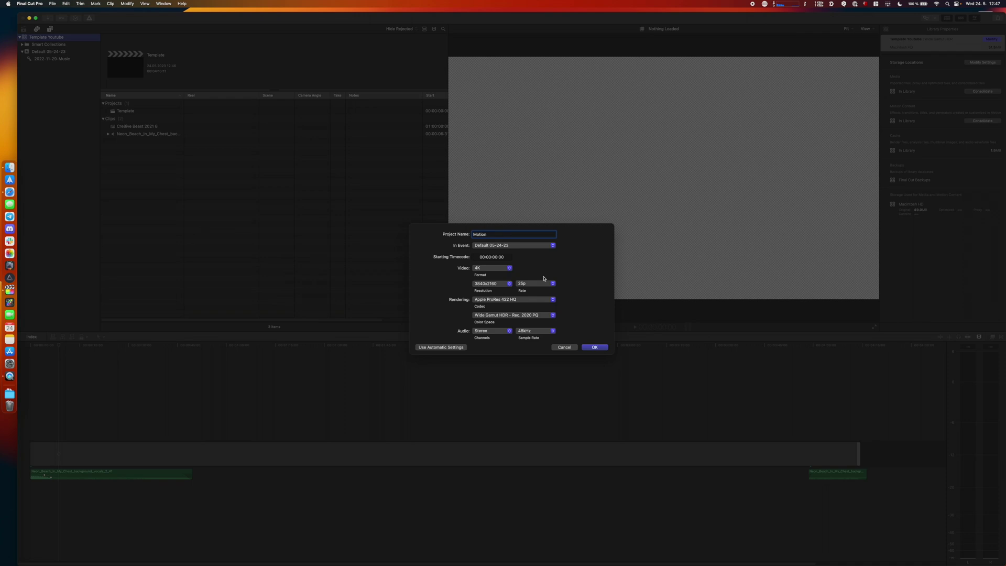
Create the 4K Motion project and bring up the installed titles.
{"action": "left_click", "coordinate": [594, 347]}
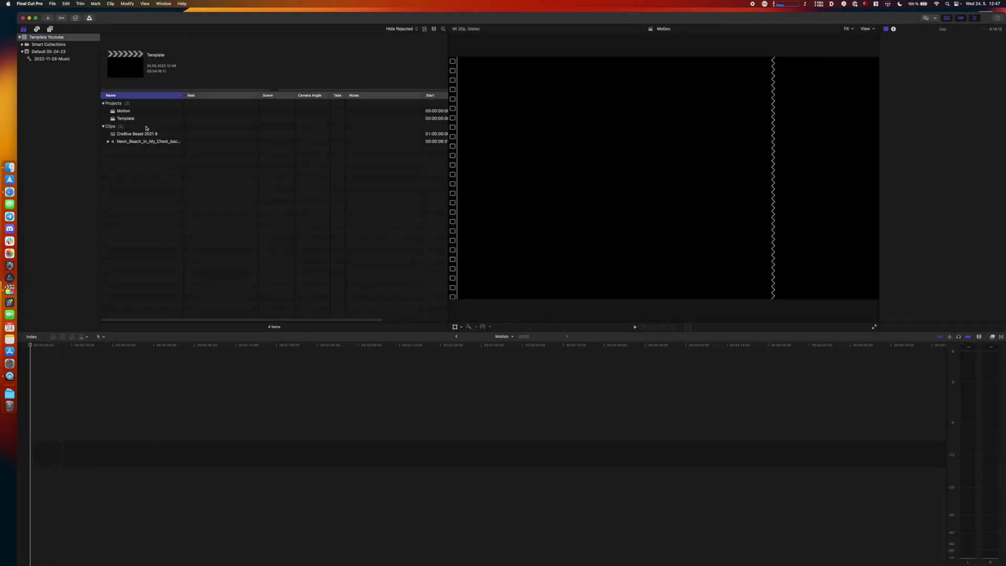
{"action": "left_click", "coordinate": [49, 28]}
{"action": "left_click", "coordinate": [237, 93]}
Append the first row of NAB2023 iPad titles, starting with Cre8ive NAB Title Final V2, to Motion.
{"action": "left_click", "coordinate": [121, 64]}
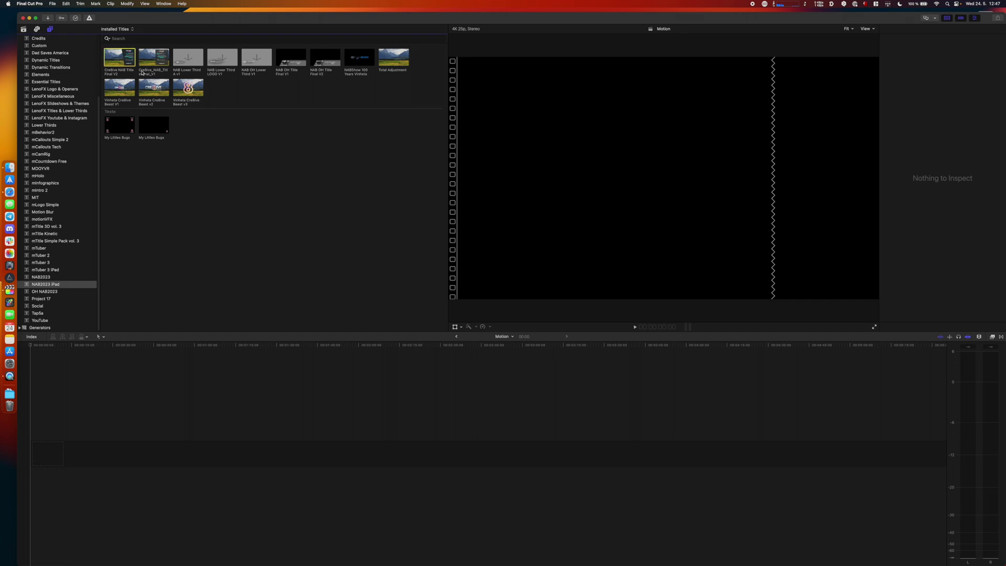
{"action": "key", "text": "e"}
{"action": "left_click", "coordinate": [142, 72]}
{"action": "key", "text": "e"}
{"action": "left_click", "coordinate": [187, 60]}
{"action": "key", "text": "e"}
{"action": "left_click", "coordinate": [237, 62]}
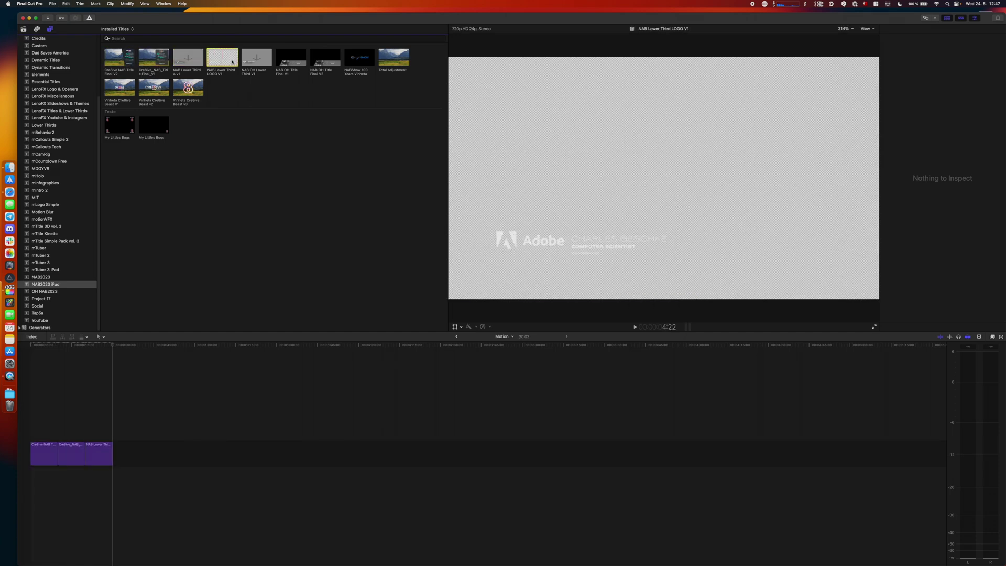
{"action": "key", "text": "e"}
{"action": "left_click", "coordinate": [256, 58]}
{"action": "key", "text": "e"}
{"action": "left_click", "coordinate": [290, 59]}
{"action": "key", "text": "e"}
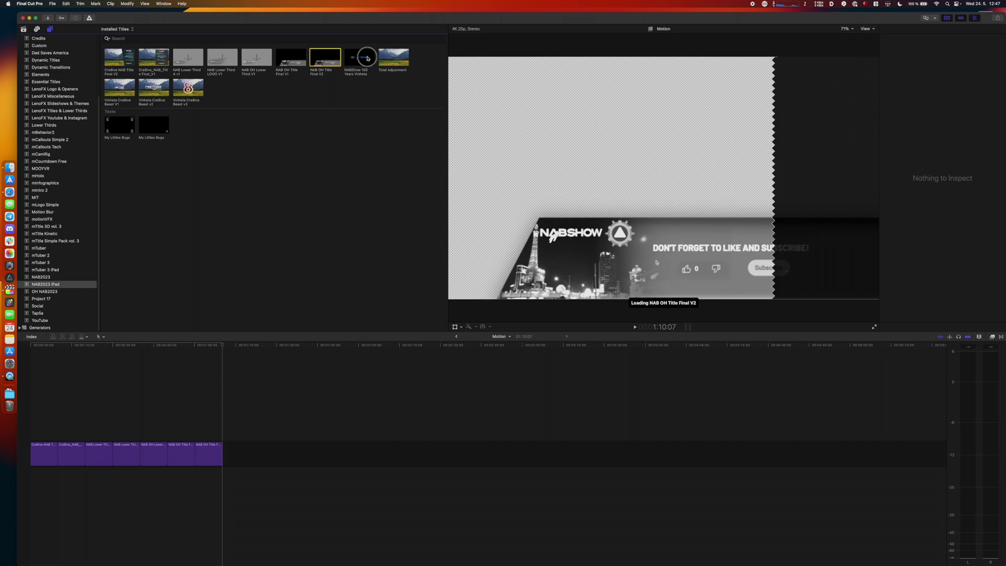
{"action": "left_click", "coordinate": [368, 58]}
{"action": "key", "text": "e"}
{"action": "left_click", "coordinate": [394, 57]}
{"action": "key", "text": "e"}
Append the remaining titles, including Vinheta Cre8ive Beast v3 and both My Littles Bugs titles.
{"action": "left_click", "coordinate": [120, 87]}
{"action": "key", "text": "e"}
{"action": "left_click", "coordinate": [158, 87]}
{"action": "key", "text": "e"}
{"action": "left_click", "coordinate": [173, 87]}
{"action": "key", "text": "e"}
{"action": "left_click", "coordinate": [120, 125]}
{"action": "key", "text": "e"}
{"action": "left_click", "coordinate": [151, 124]}
{"action": "key", "text": "e"}
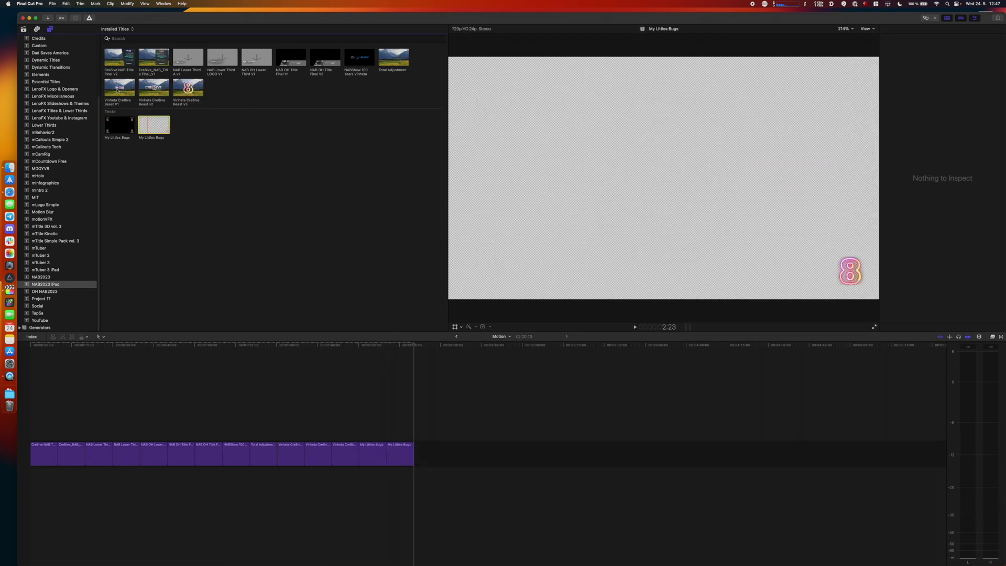
{"action": "left_click", "coordinate": [23, 29]}
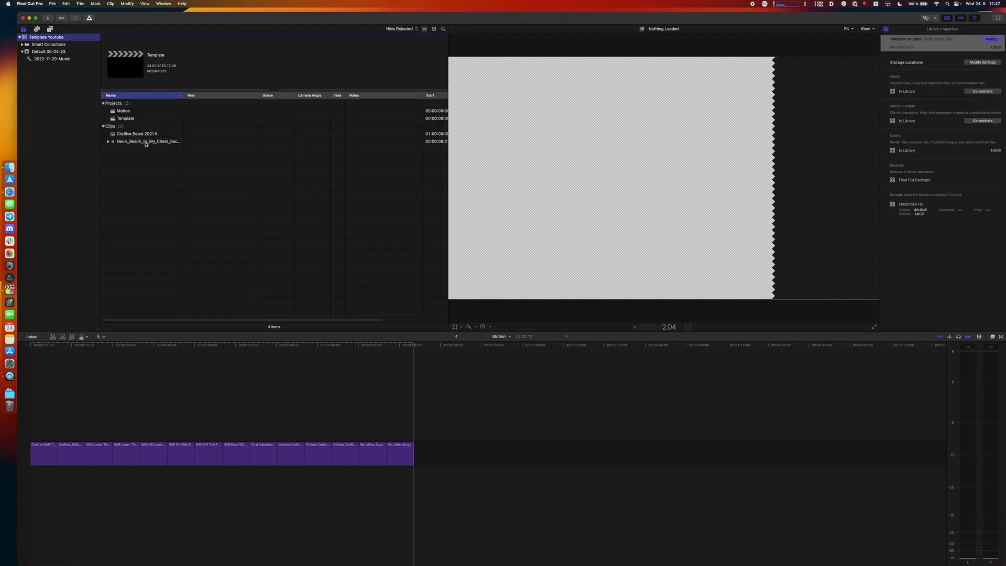
{"action": "left_click", "coordinate": [50, 30]}
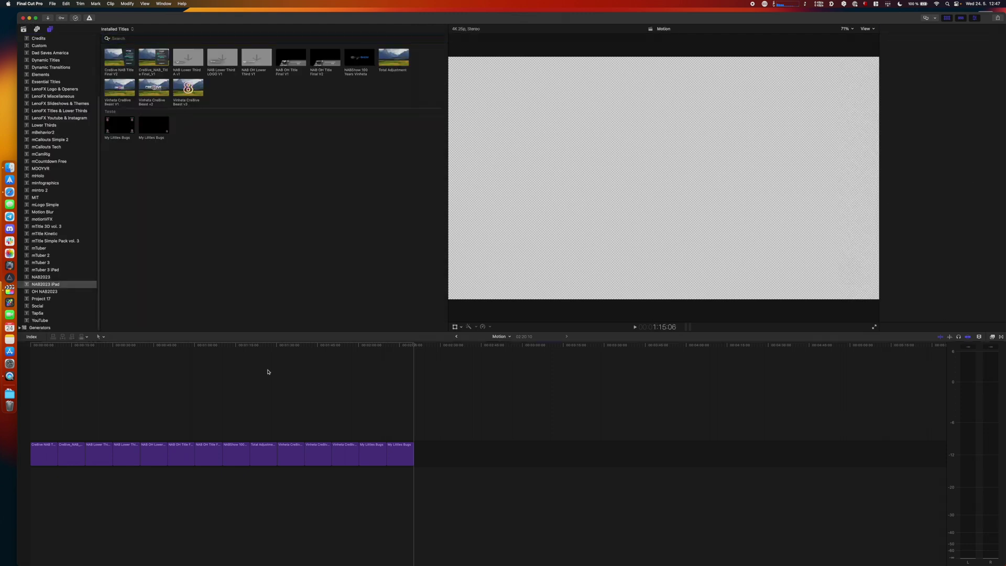
Add a shortened Vinheta Cre8ive Beast v1 opener and Cre8ive NAB Title Final V2 near 4:00.
{"action": "left_click", "coordinate": [454, 337]}
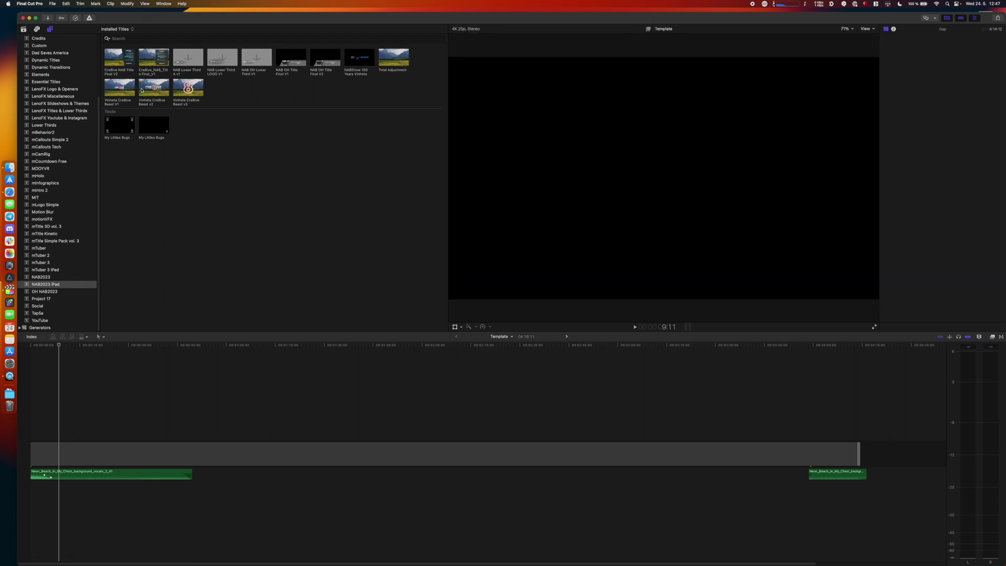
{"action": "left_click_drag", "start_coordinate": [120, 88], "coordinate": [31, 436]}
{"action": "left_click", "coordinate": [58, 366]}
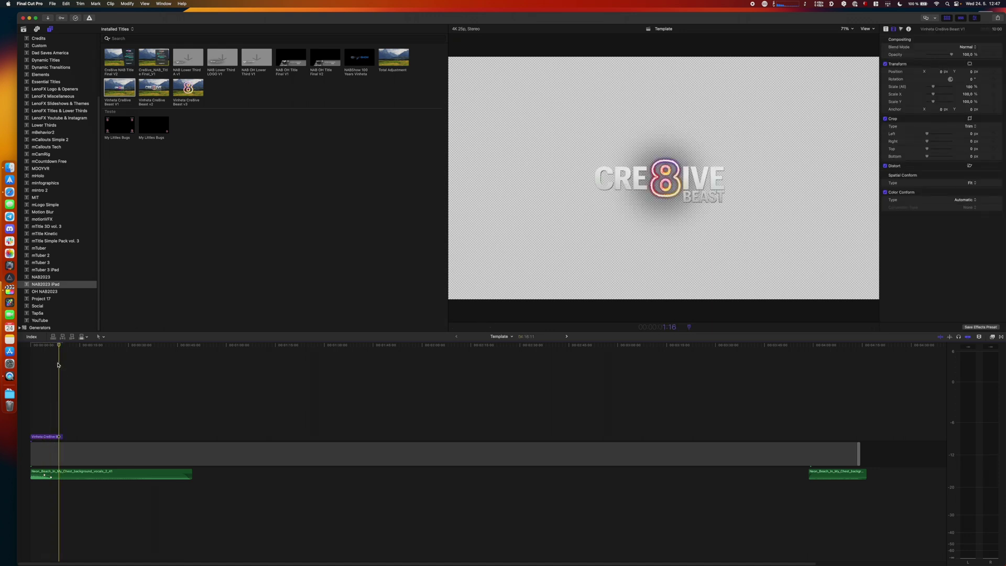
{"action": "key", "text": "b"}
{"action": "left_click_drag", "start_coordinate": [58, 435], "coordinate": [49, 436]}
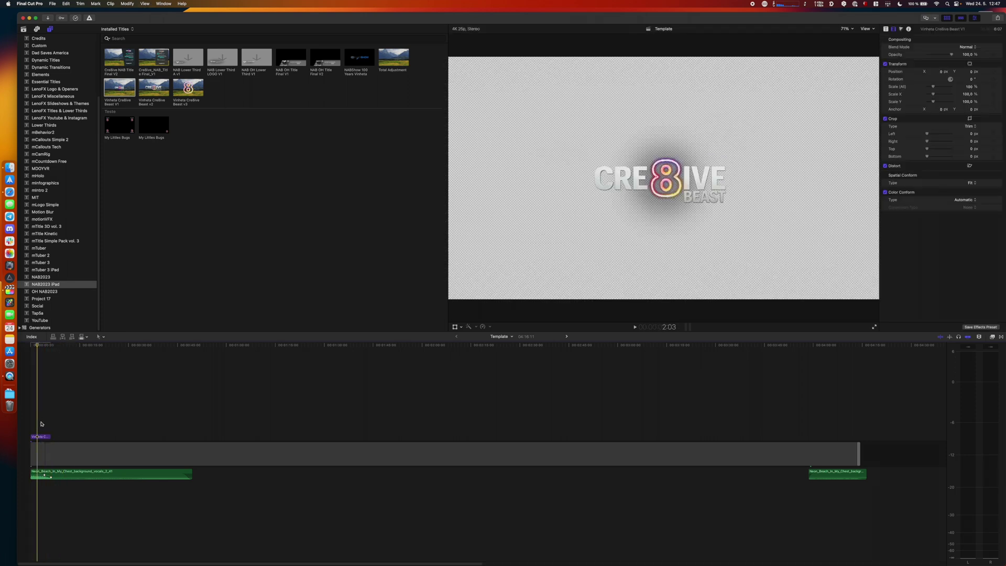
{"action": "left_click", "coordinate": [130, 57]}
{"action": "left_click_drag", "start_coordinate": [130, 58], "coordinate": [834, 426]}
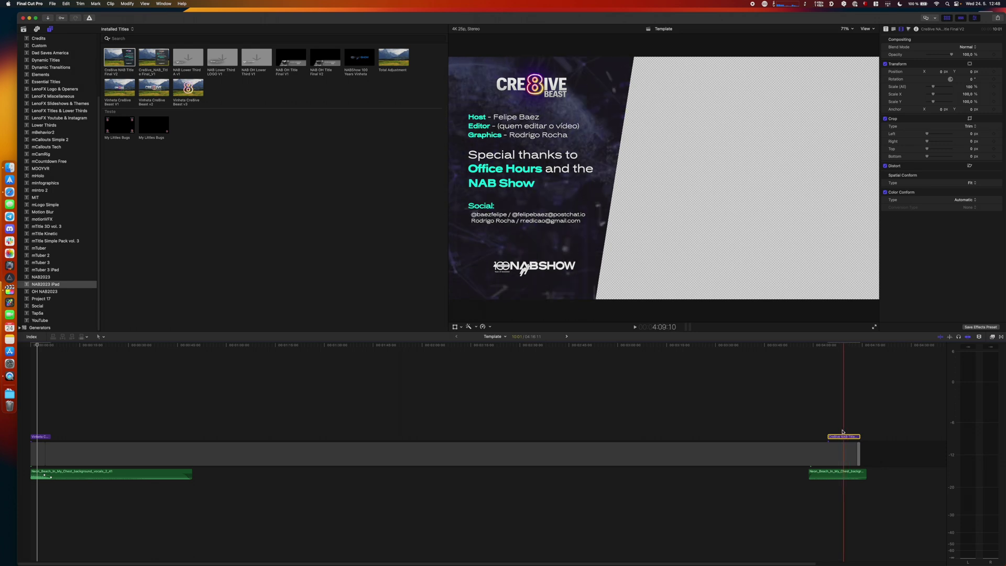
{"action": "left_click", "coordinate": [841, 435]}
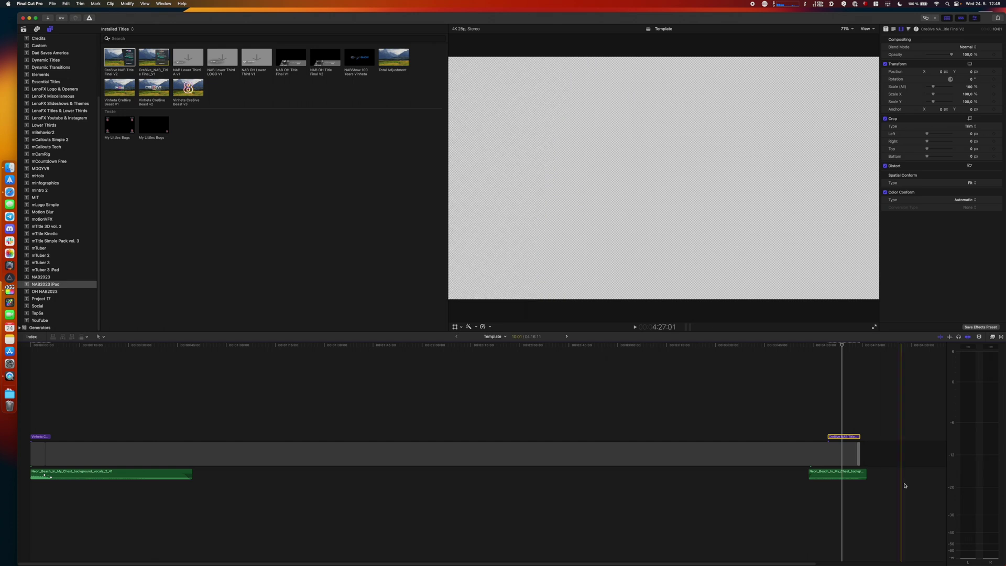
{"action": "left_click", "coordinate": [836, 420]}
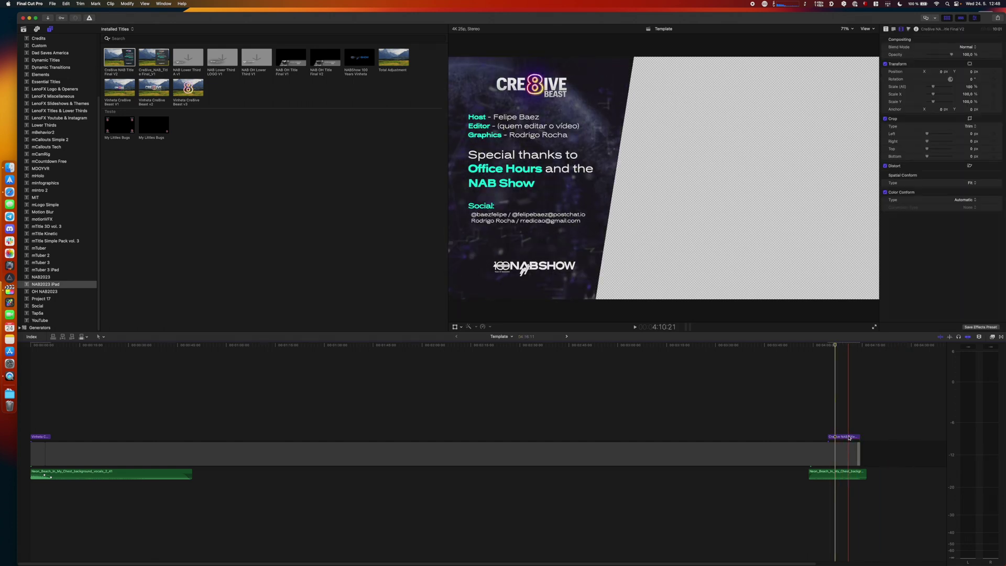
{"action": "left_click", "coordinate": [849, 437]}
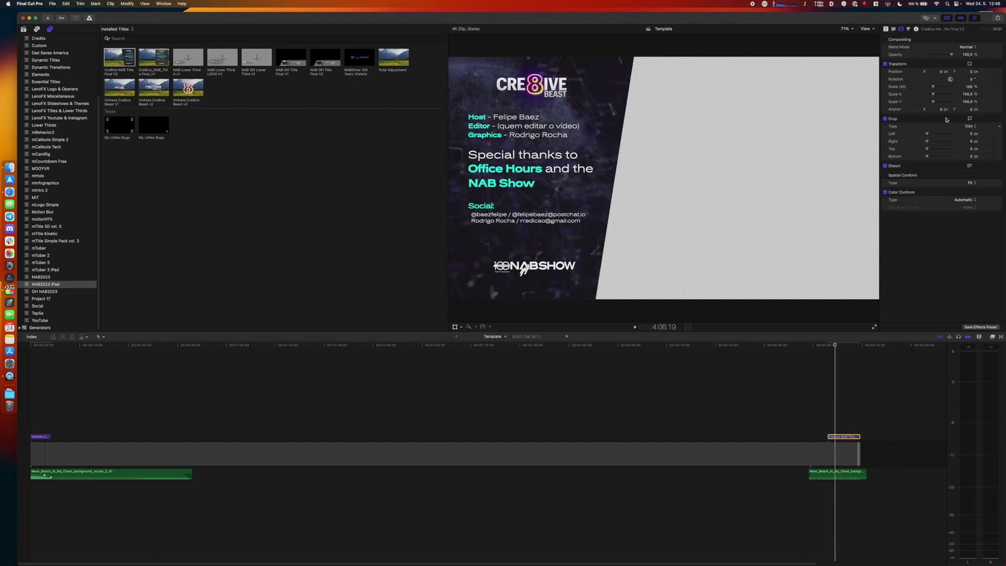
{"action": "left_click", "coordinate": [886, 28]}
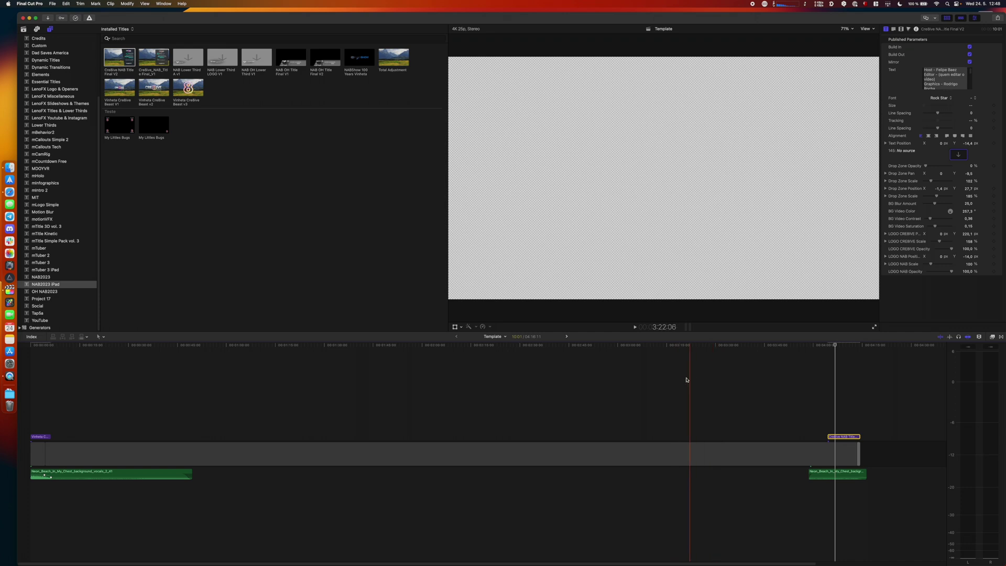
{"action": "left_click", "coordinate": [334, 386]}
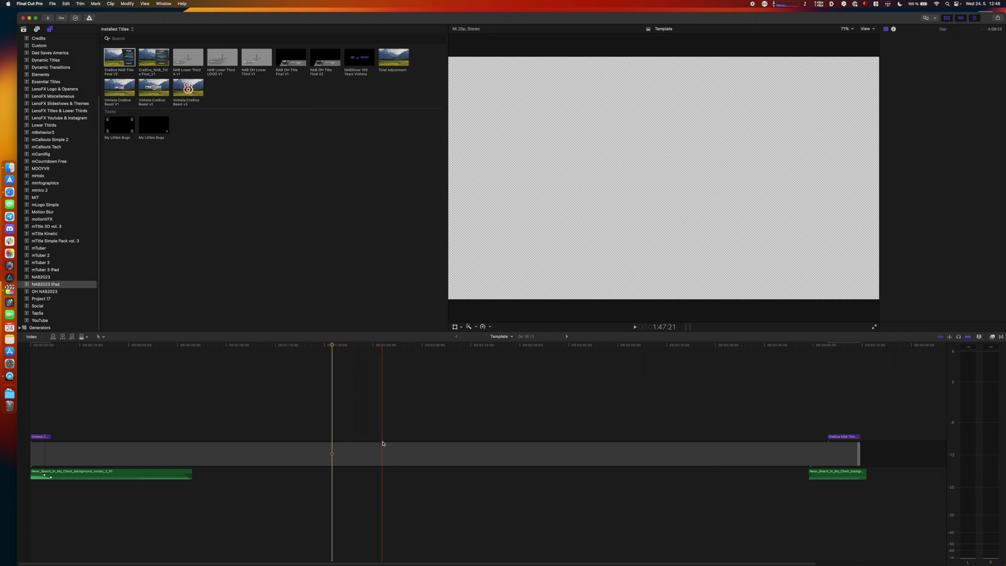
Shorten the gap clip by entering a 1000 duration, after undoing a first 5:00:0 attempt.
{"action": "left_click", "coordinate": [417, 450]}
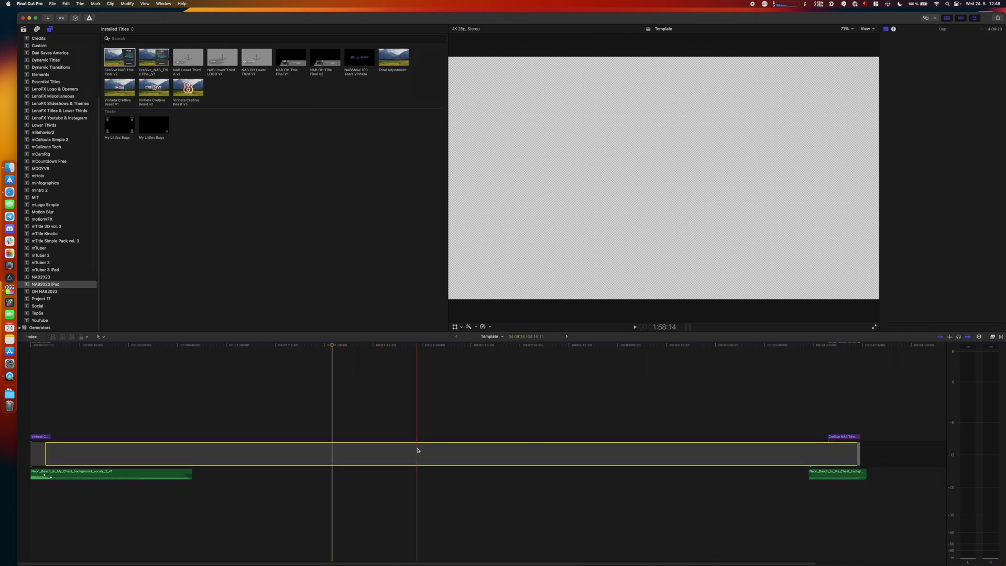
{"action": "key", "text": "ctrl+d"}
{"action": "type", "text": "5:00:"}
{"action": "type", "text": "0"}
{"action": "key", "text": "Return"}
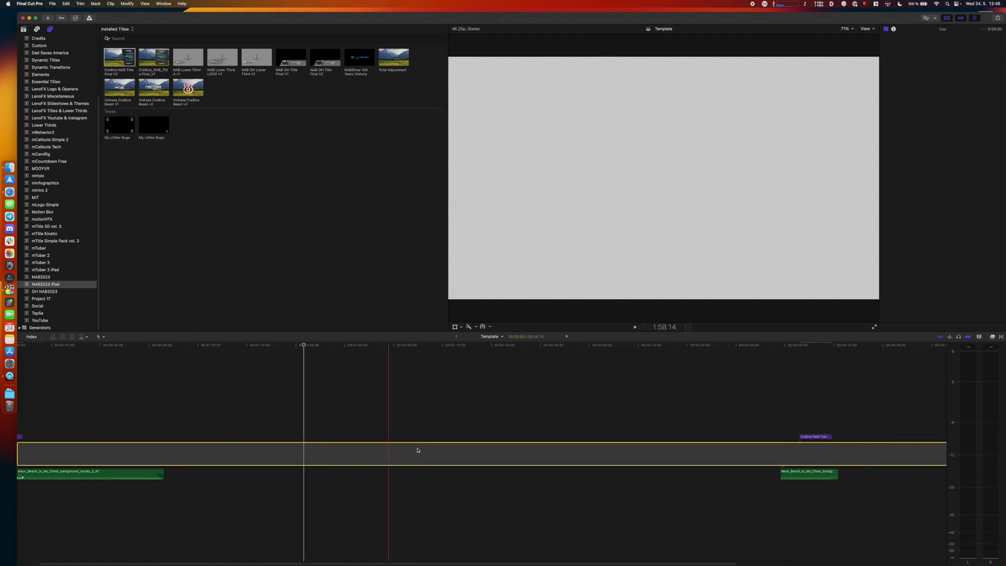
{"action": "key", "text": "cmd+z"}
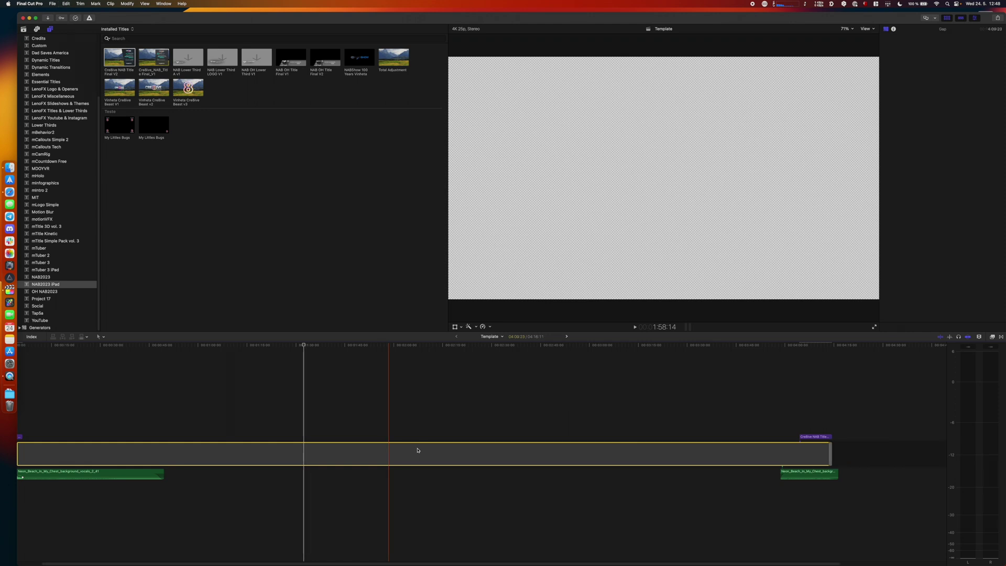
{"action": "key", "text": "ctrl+d"}
{"action": "type", "text": "1000"}
{"action": "key", "text": "Return"}
Trim the closing title and the second music clip so both end with the gap.
{"action": "key", "text": "shift+z"}
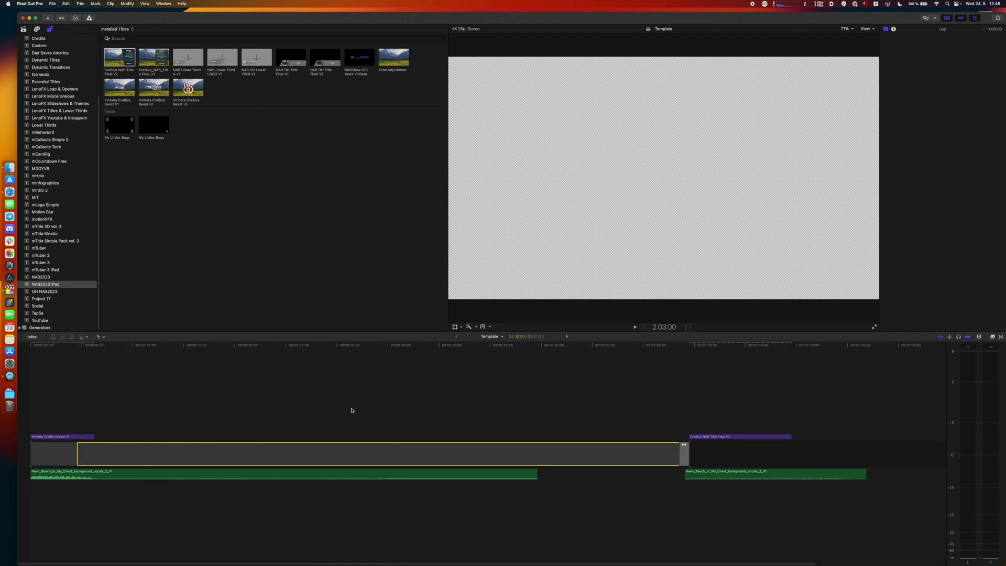
{"action": "left_click_drag", "start_coordinate": [724, 439], "coordinate": [622, 437]}
{"action": "left_click_drag", "start_coordinate": [765, 477], "coordinate": [596, 487]}
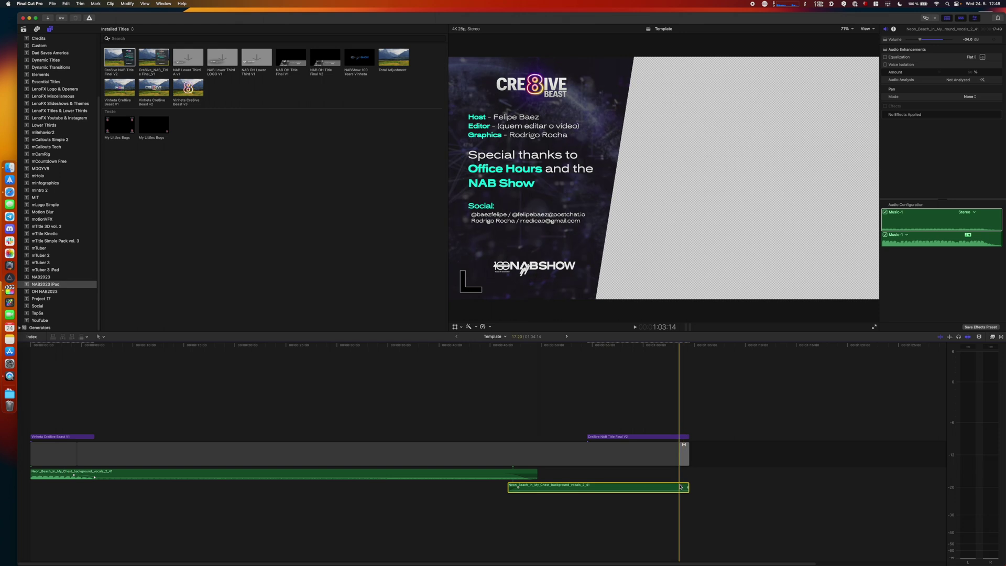
{"action": "left_click", "coordinate": [516, 404]}
{"action": "key", "text": "super+equal"}
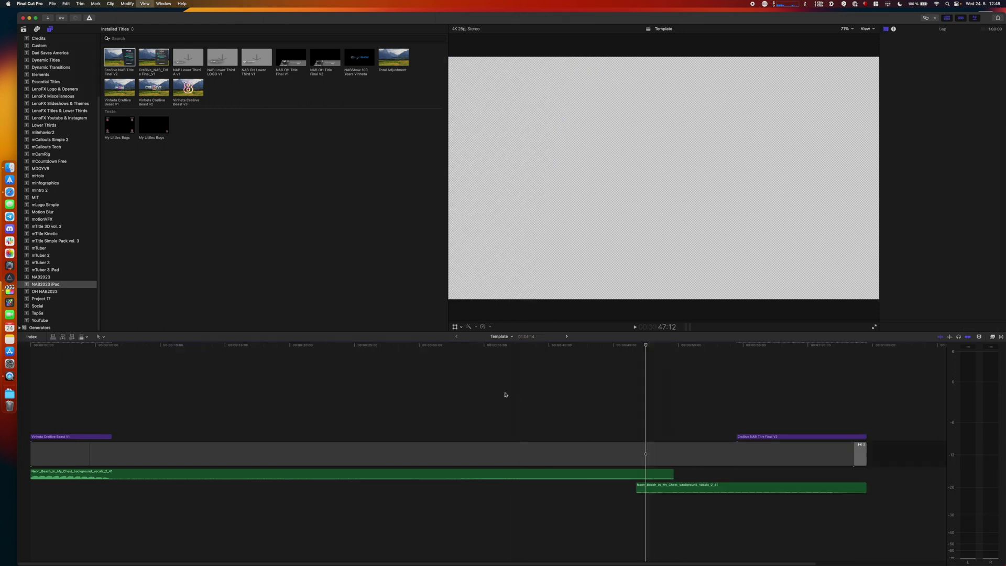
Consolidate the Template Youtube library's motion content, dismiss the nothing-to-consolidate notice, and bring up the library's options.
{"action": "key", "text": "super+1"}
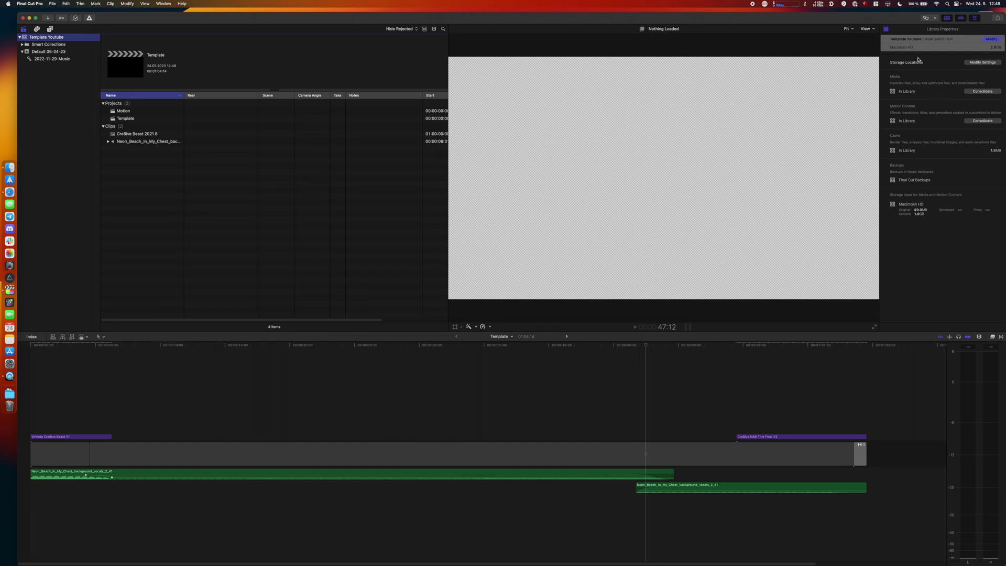
{"action": "left_click", "coordinate": [981, 121]}
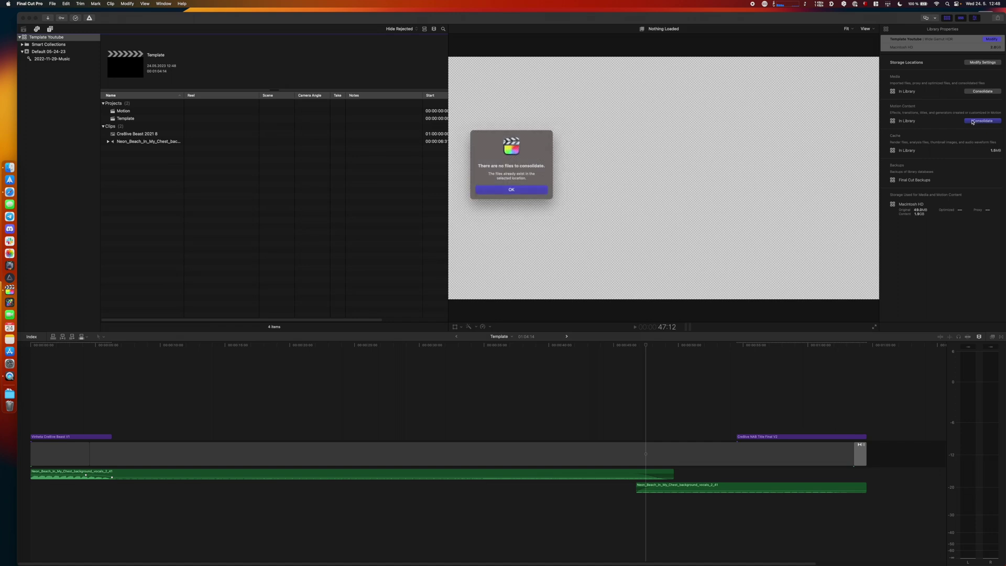
{"action": "left_click", "coordinate": [513, 191]}
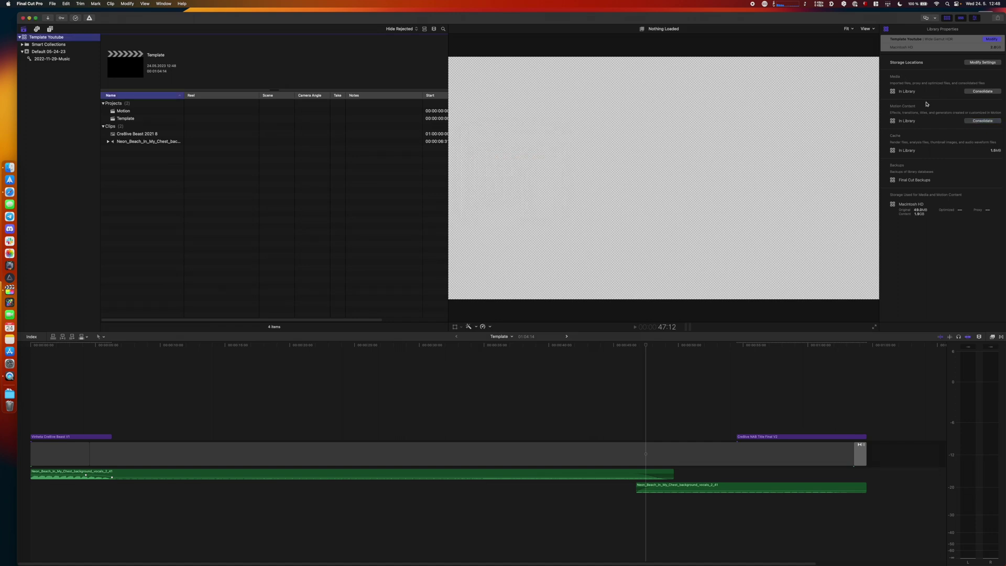
{"action": "right_click", "coordinate": [74, 37]}
Close the Template Youtube library, quit Final Cut Pro, and view the Template Youtube.fcpproj folder in Finder.
{"action": "left_click", "coordinate": [105, 138]}
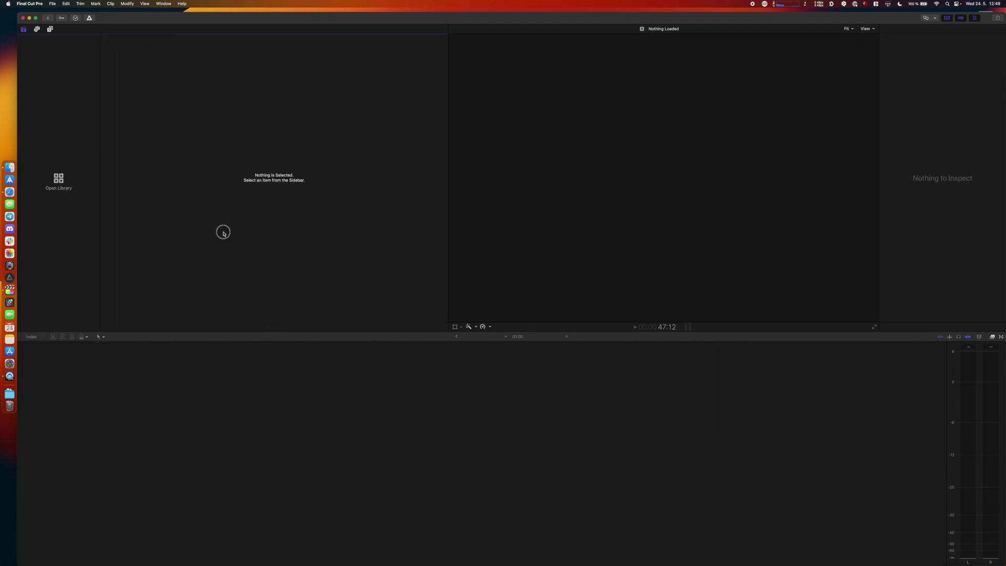
{"action": "key", "text": "super+q"}
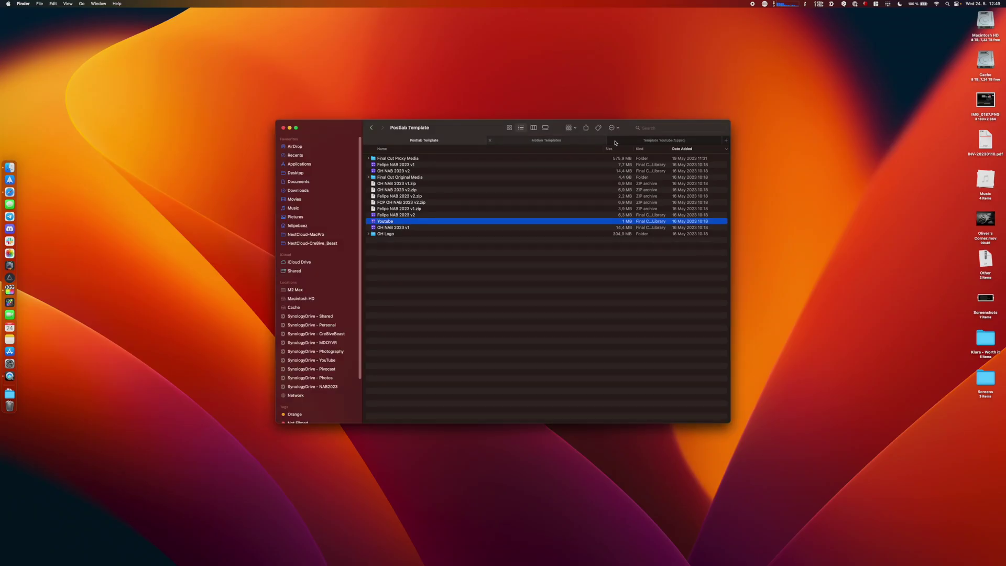
{"action": "left_click", "coordinate": [635, 141]}
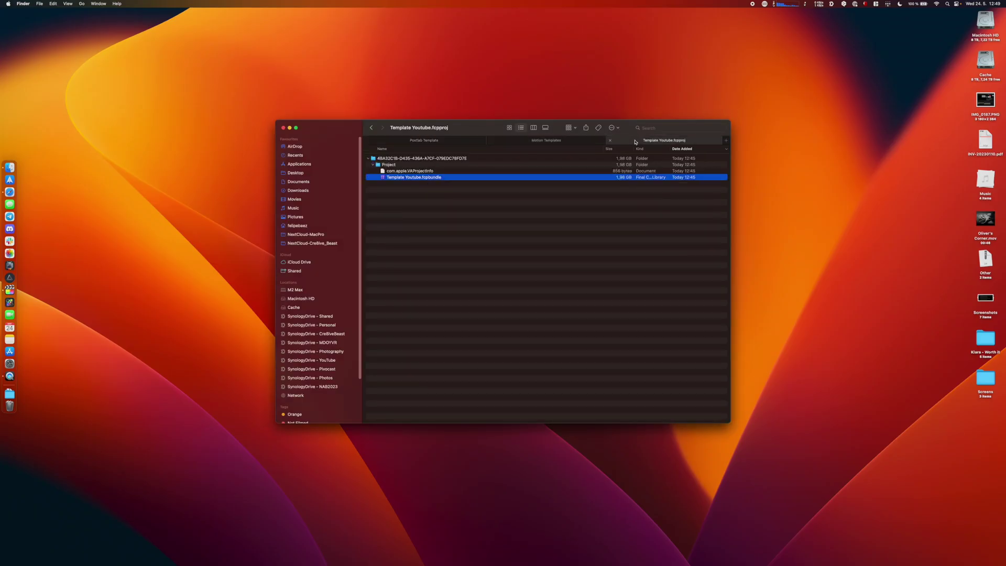
Inspect the Template Youtube.fcpbundle package contents down to Motion Templates > Titles > NAB2023 iPad.
{"action": "right_click", "coordinate": [427, 178]}
{"action": "left_click", "coordinate": [455, 197]}
{"action": "left_click", "coordinate": [368, 190]}
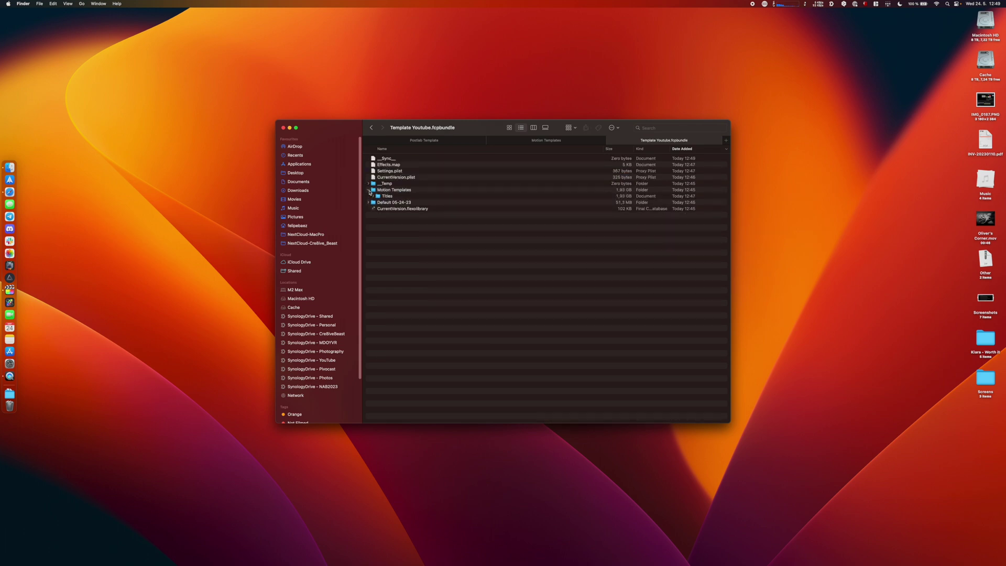
{"action": "left_click", "coordinate": [373, 196]}
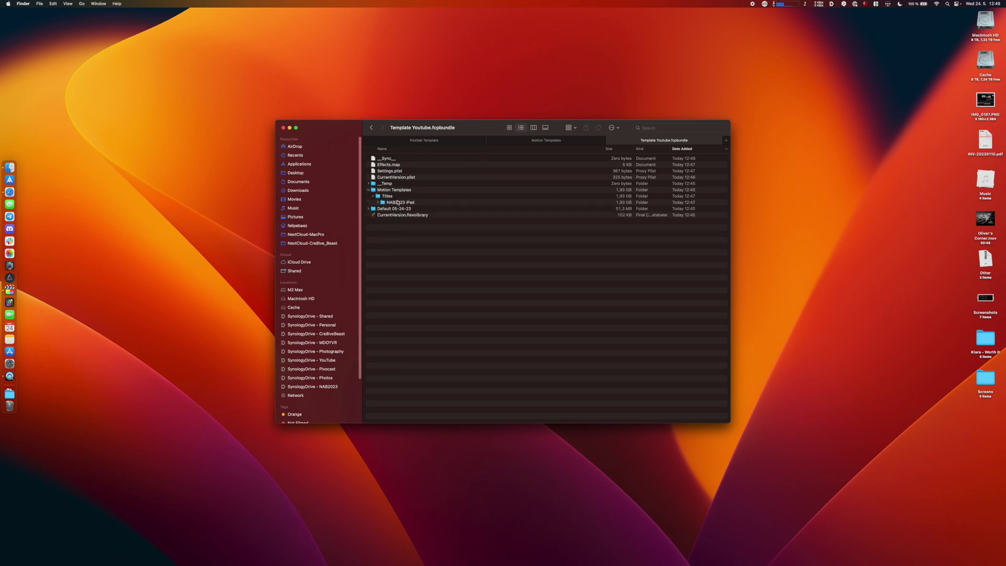
{"action": "left_click", "coordinate": [378, 203]}
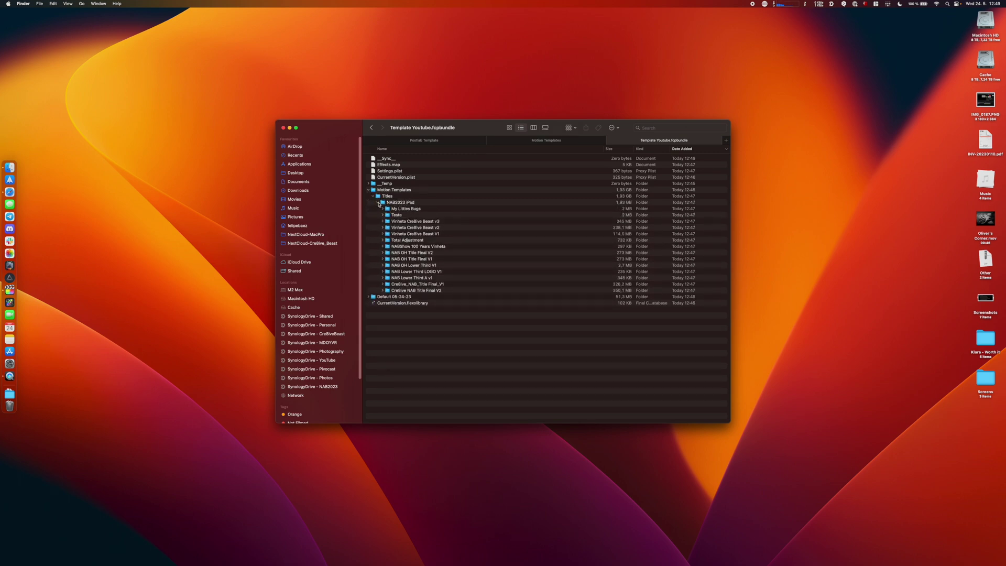
{"action": "left_click", "coordinate": [379, 203]}
{"action": "left_click", "coordinate": [373, 196]}
{"action": "left_click", "coordinate": [368, 190]}
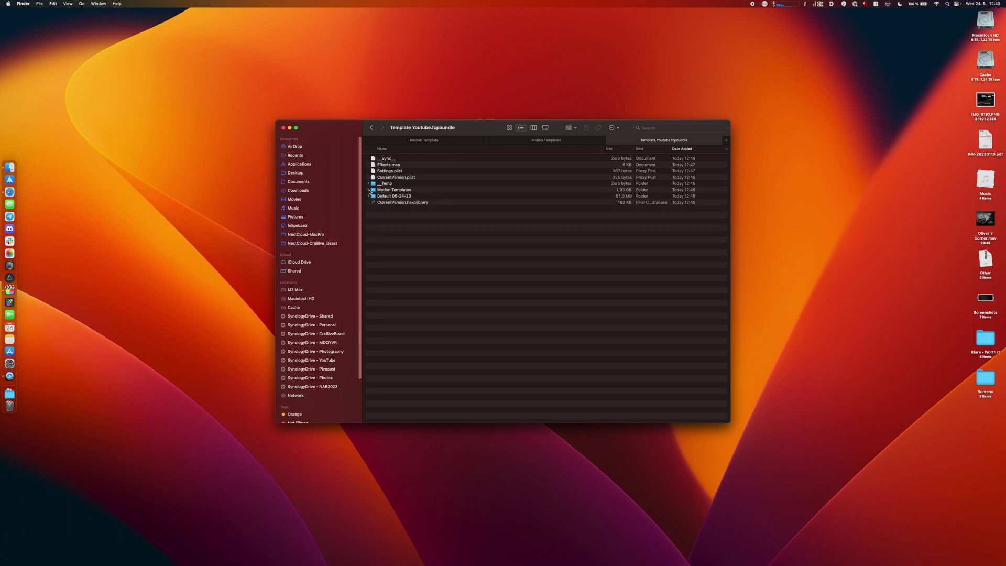
Go back to the FCP for iPad folder and compress Template Youtube.fcpproj into a zip.
{"action": "left_click", "coordinate": [371, 128]}
{"action": "left_click", "coordinate": [371, 128]}
{"action": "left_click", "coordinate": [383, 128]}
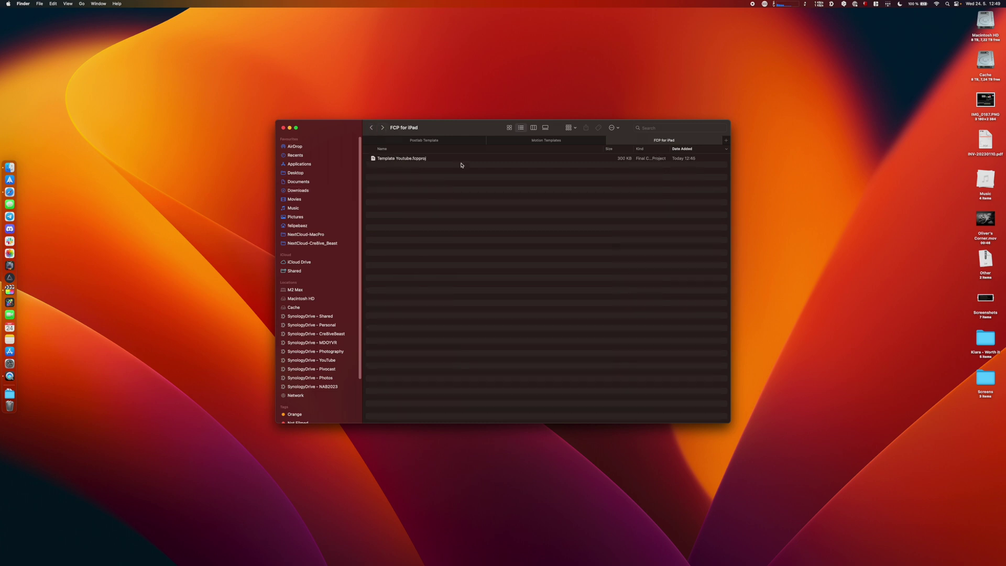
{"action": "left_click", "coordinate": [419, 159]}
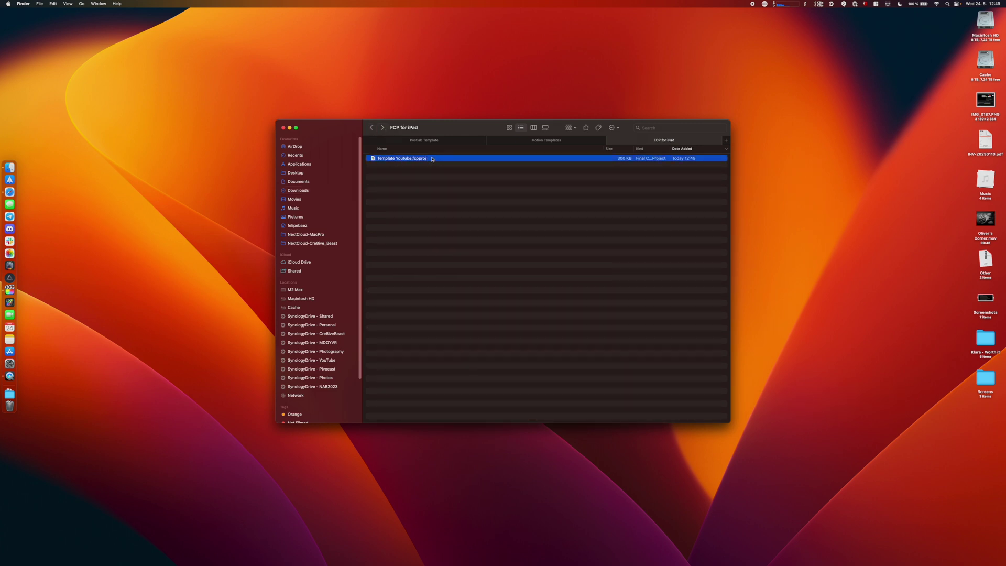
{"action": "right_click", "coordinate": [432, 160]}
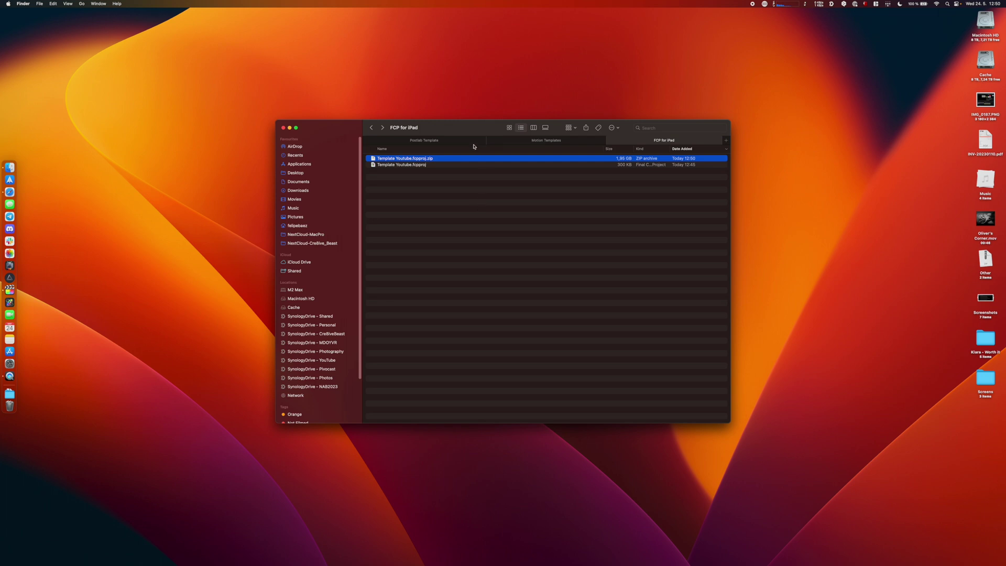
Share Template Youtube.fcpproj.zip via AirDrop to the iPad.
{"action": "right_click", "coordinate": [455, 158]}
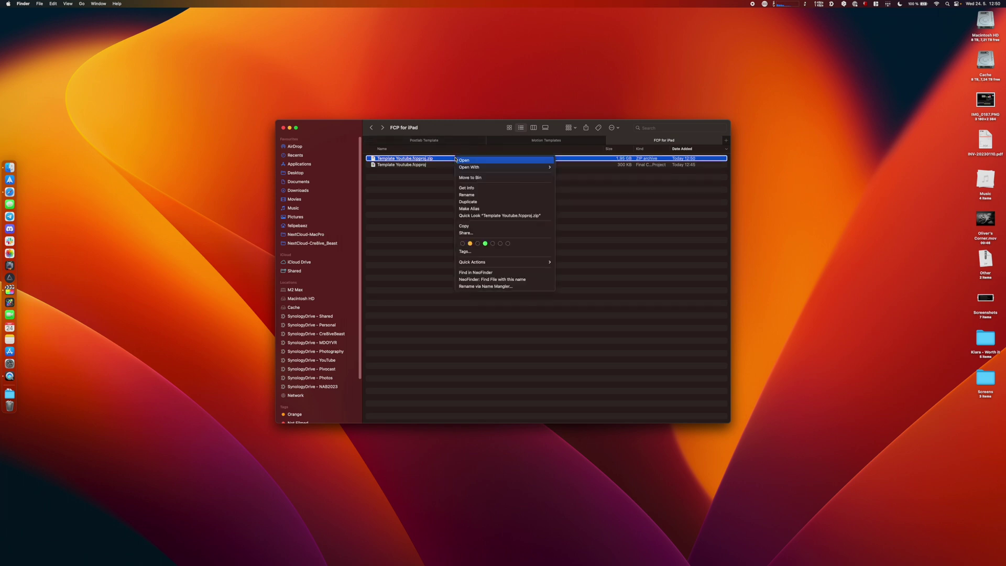
{"action": "left_click", "coordinate": [484, 232]}
{"action": "left_click", "coordinate": [327, 167]}
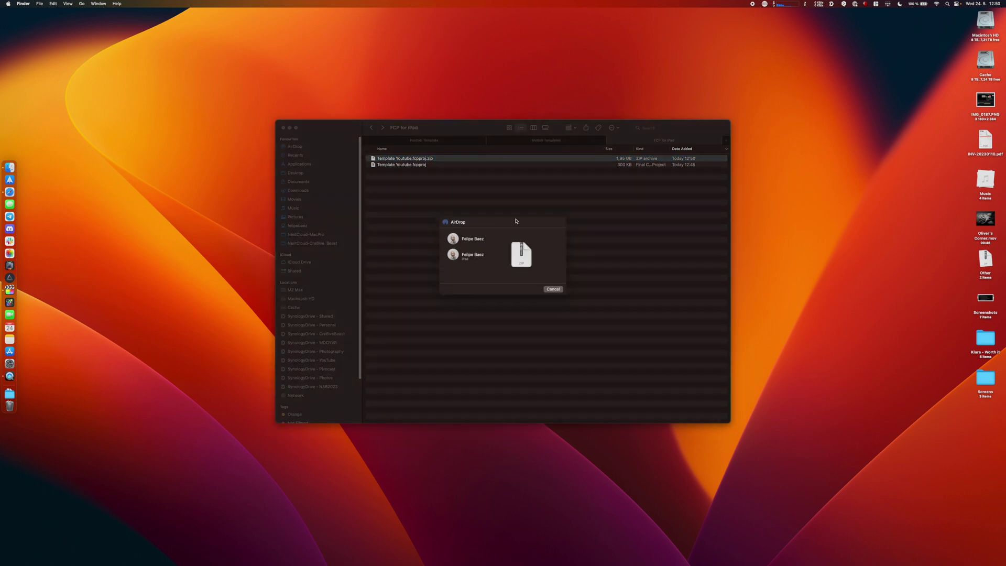
{"action": "left_click", "coordinate": [482, 277]}
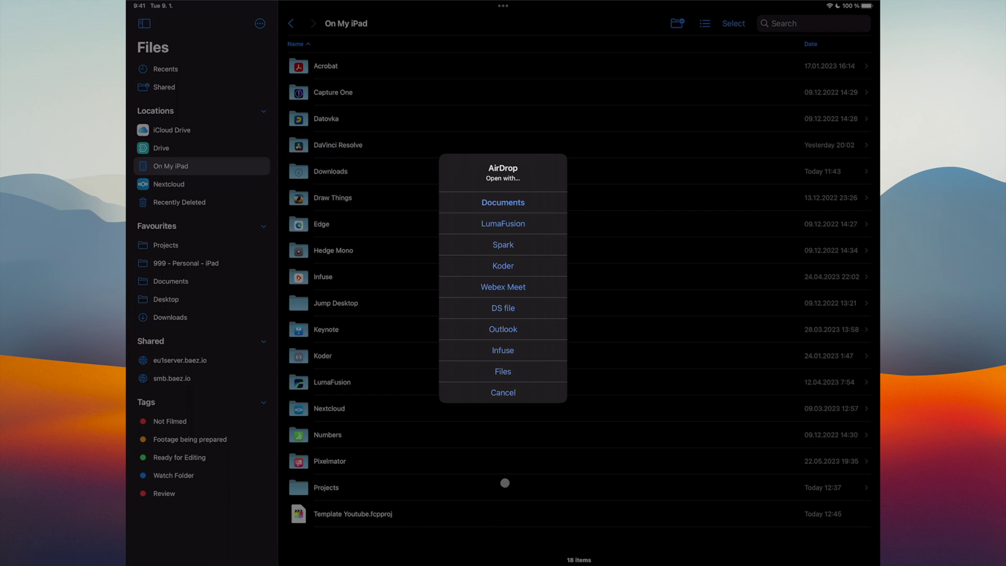
Save the received zip to Favourites > Projects, replacing the existing zip.
{"action": "left_click", "coordinate": [511, 370]}
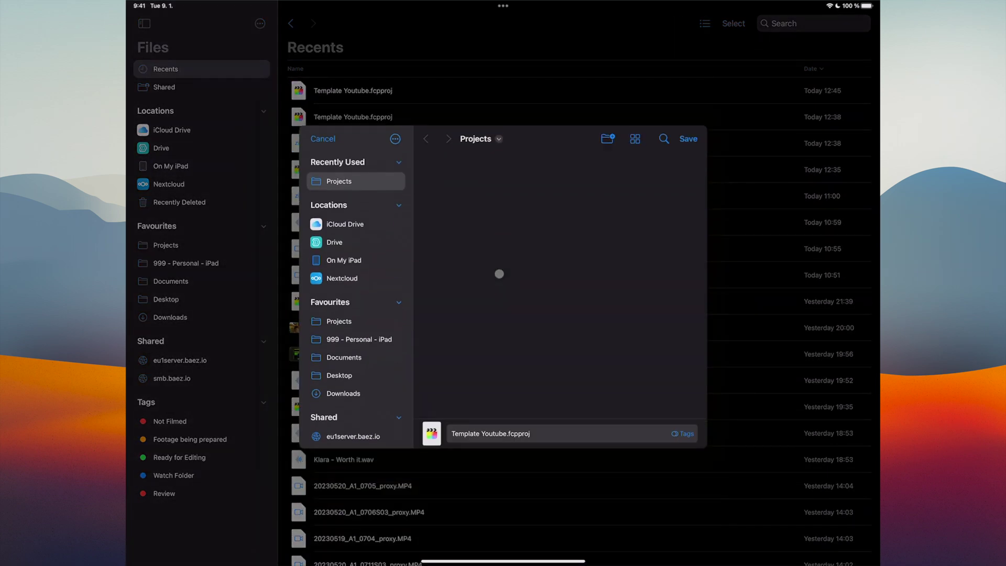
{"action": "left_click", "coordinate": [345, 318]}
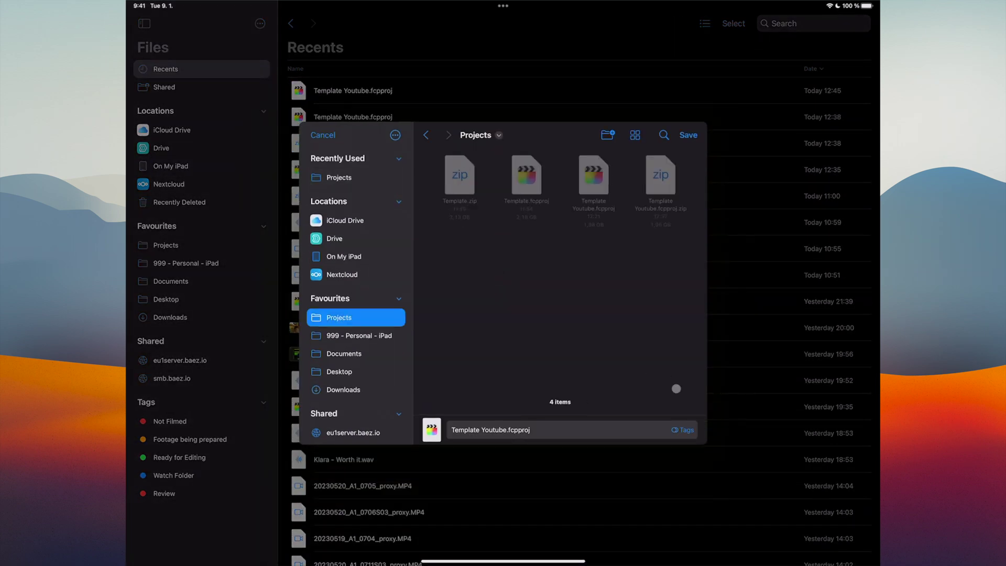
{"action": "left_click", "coordinate": [688, 135]}
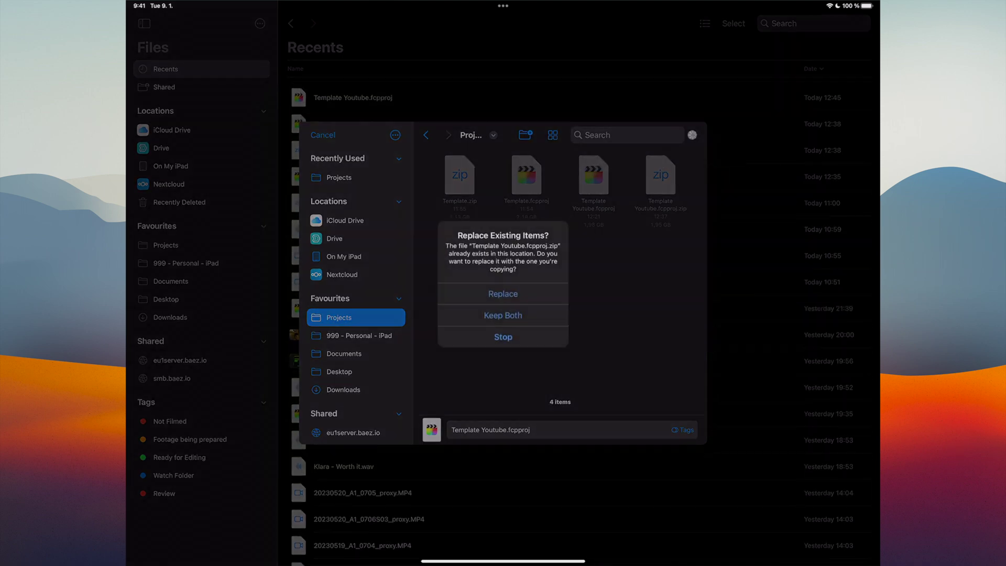
{"action": "left_click", "coordinate": [510, 293]}
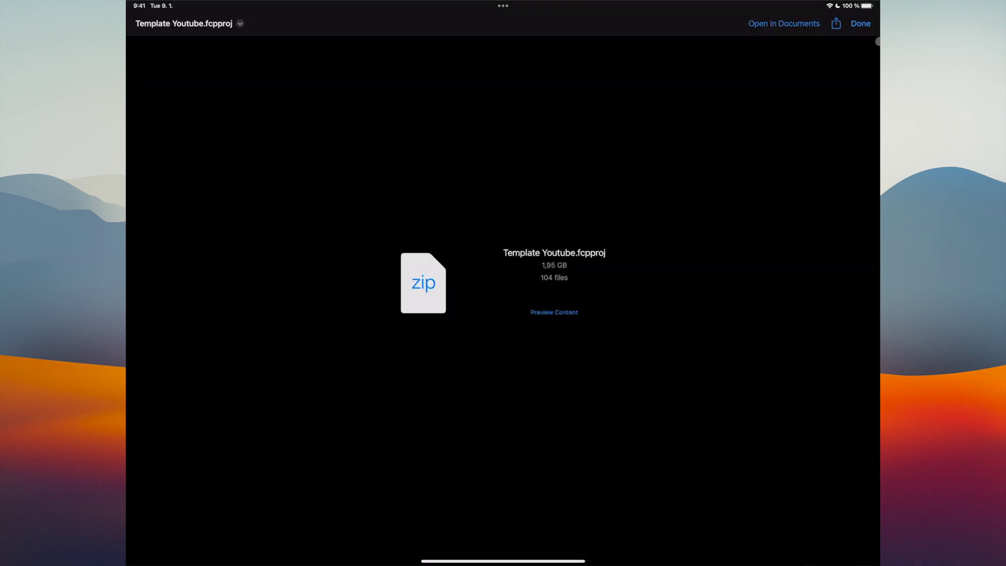
{"action": "left_click", "coordinate": [860, 23]}
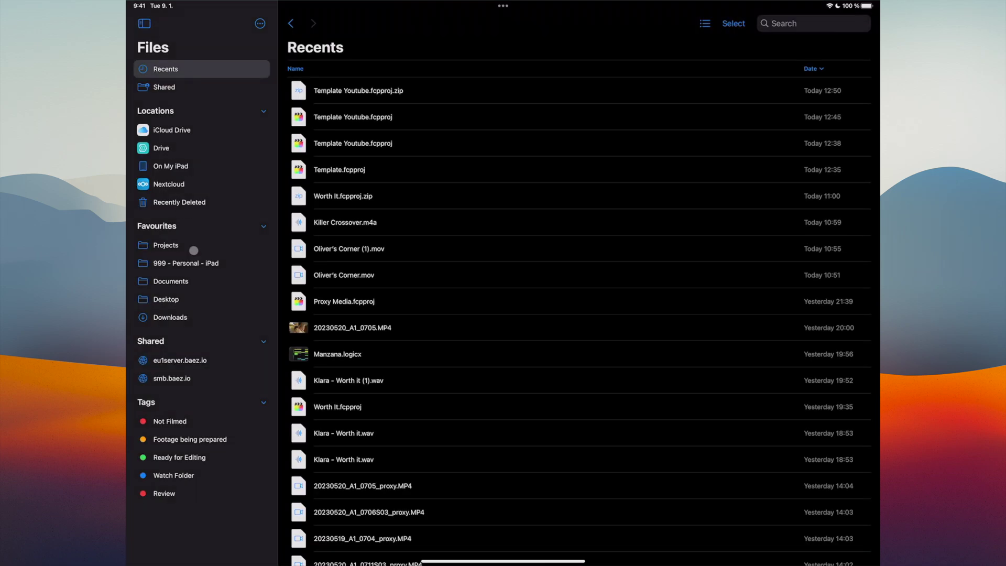
Delete the old Template Youtube.fcpproj from the Projects folder.
{"action": "left_click", "coordinate": [194, 248]}
{"action": "right_click", "coordinate": [425, 119]}
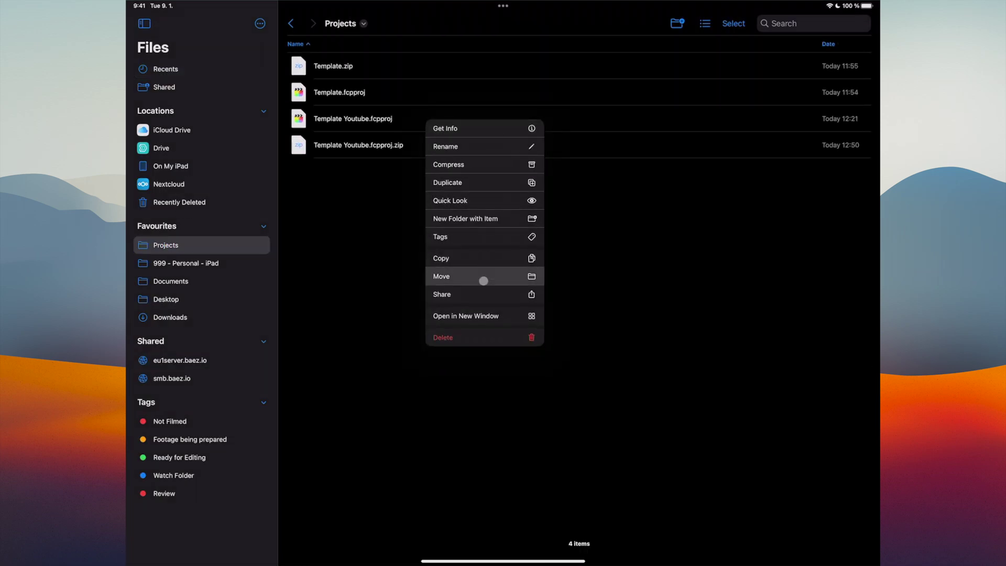
{"action": "left_click", "coordinate": [487, 338]}
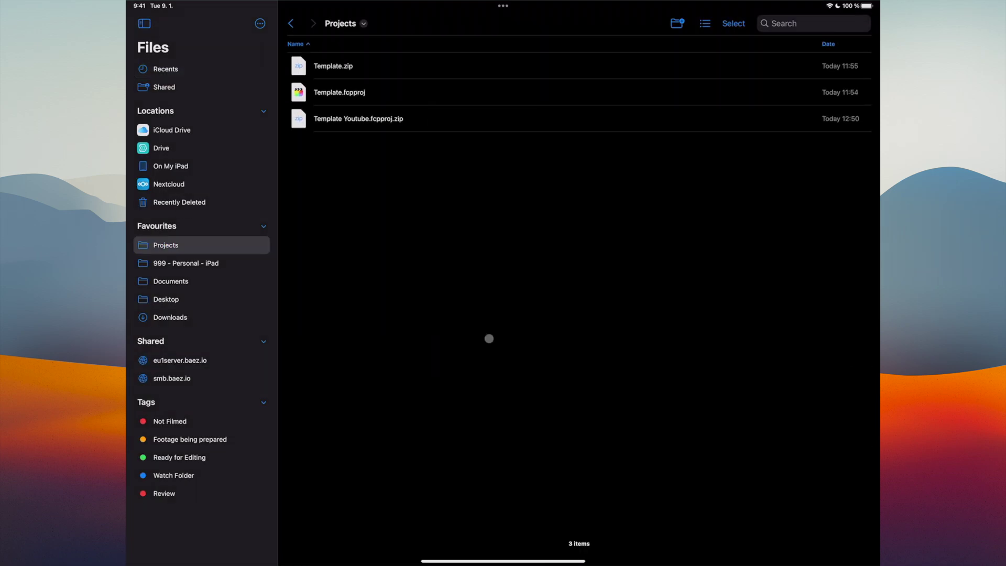
Extract Template Youtube.fcpproj.zip, let Final Cut Pro for iPad import it, then return to All Projects.
{"action": "left_click", "coordinate": [400, 125]}
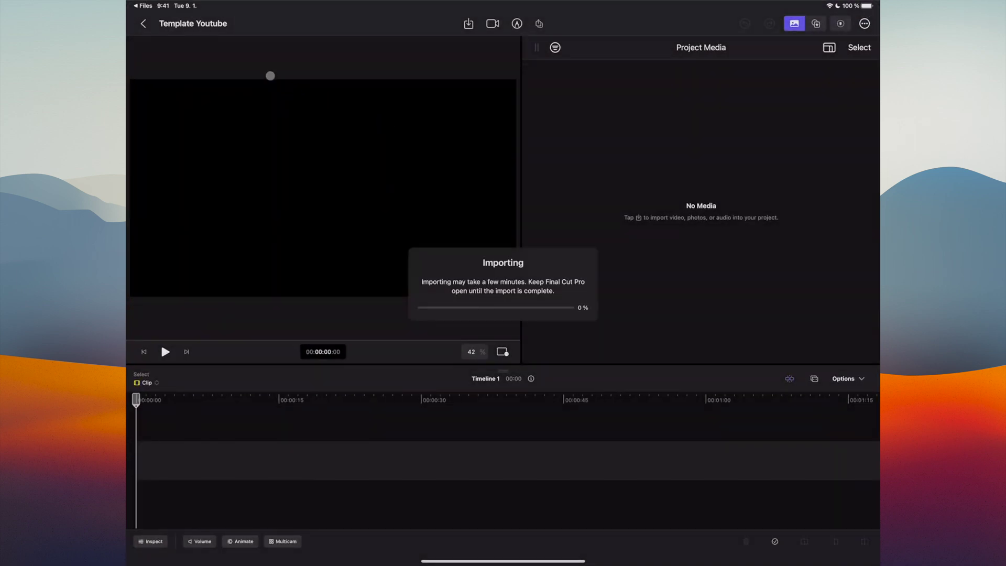
{"action": "left_click", "coordinate": [143, 23]}
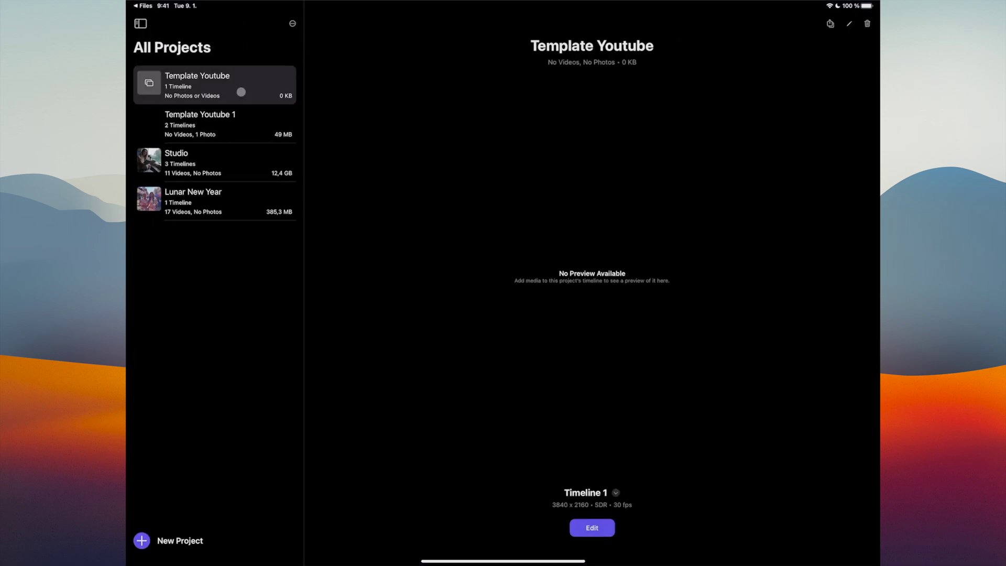
Delete the empty Template Youtube project.
{"action": "right_click", "coordinate": [241, 92]}
{"action": "left_click", "coordinate": [270, 138]}
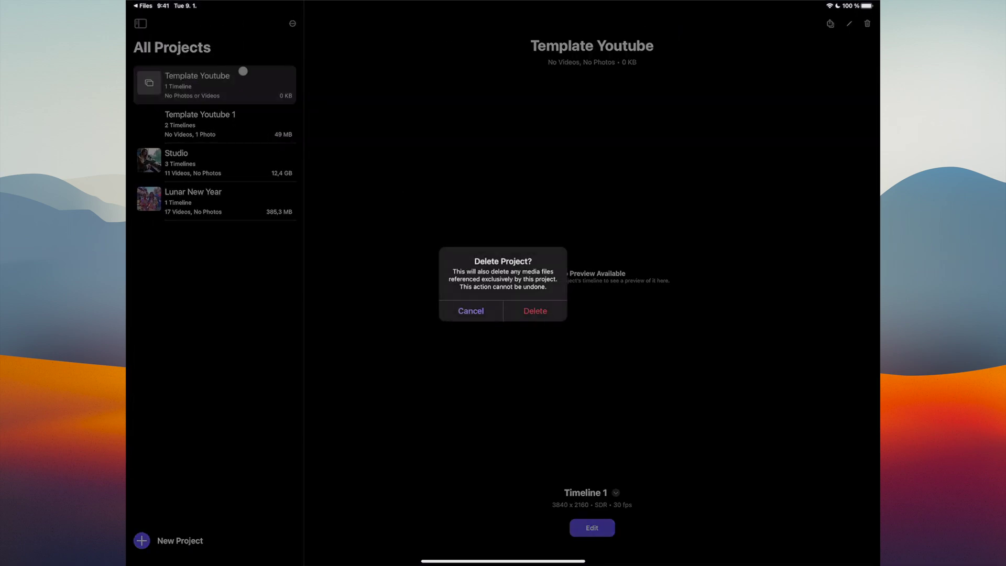
{"action": "left_click", "coordinate": [532, 309]}
{"action": "left_click", "coordinate": [257, 118]}
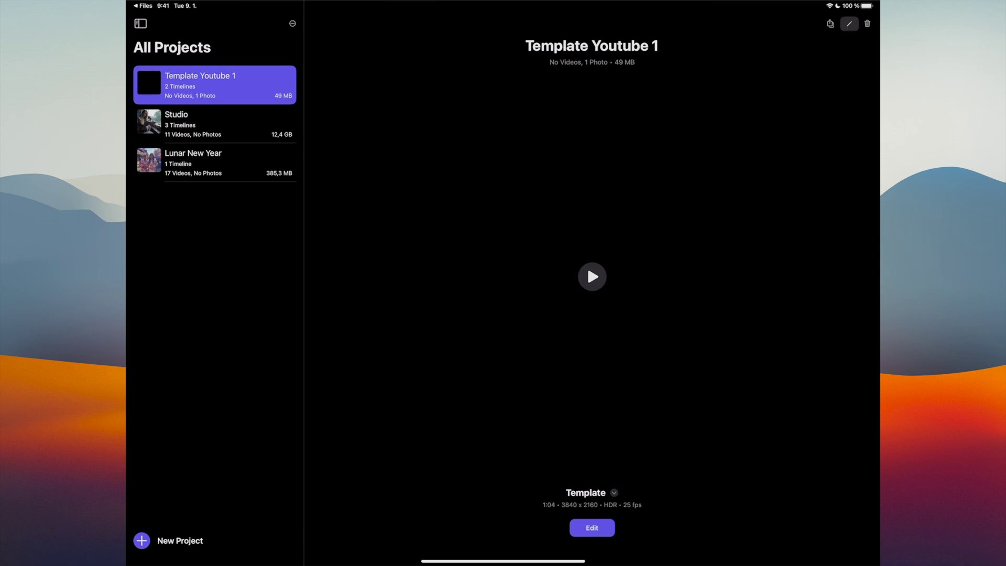
Rename Template Youtube 1 to 'Motion Templates on the iPad'.
{"action": "left_click", "coordinate": [850, 23]}
{"action": "type", "text": "Motio"}
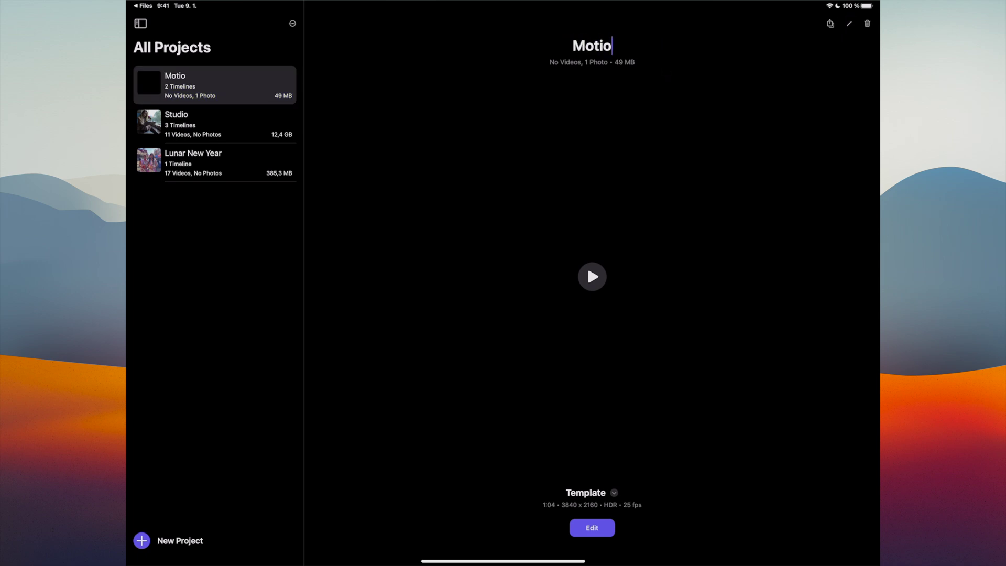
{"action": "type", "text": "n Templates on the"}
{"action": "key", "text": "BackSpace"}
{"action": "type", "text": "iPad"}
{"action": "key", "text": "Return"}
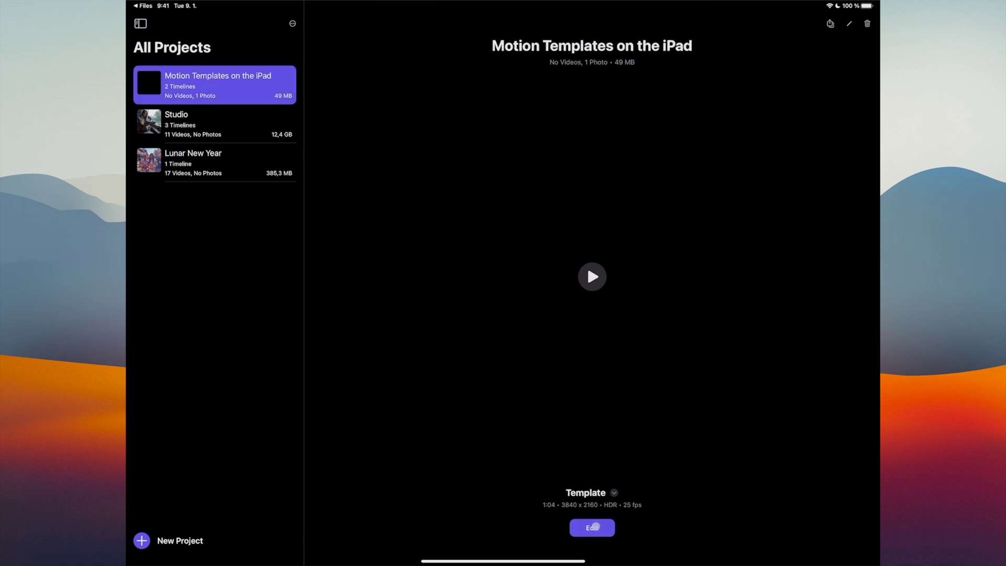
Open Motion Templates on the iPad for editing and play it through the closing NAB title card.
{"action": "left_click", "coordinate": [596, 527]}
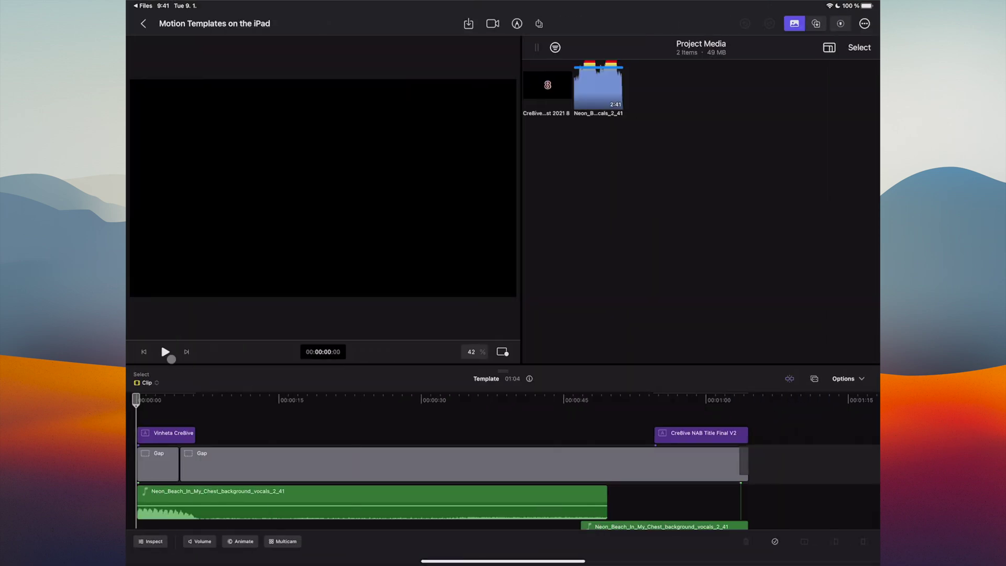
{"action": "left_click", "coordinate": [165, 351]}
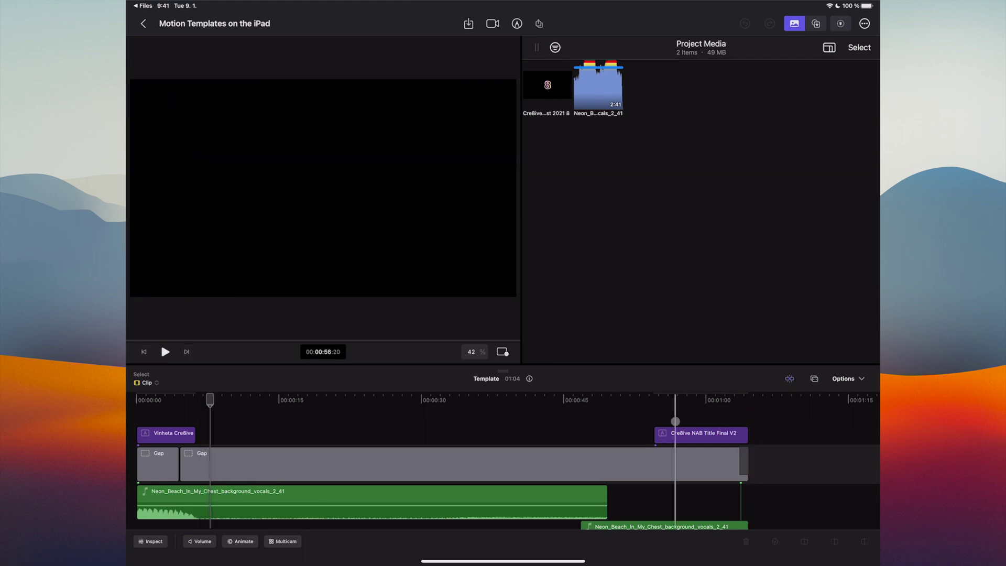
{"action": "key", "text": "space"}
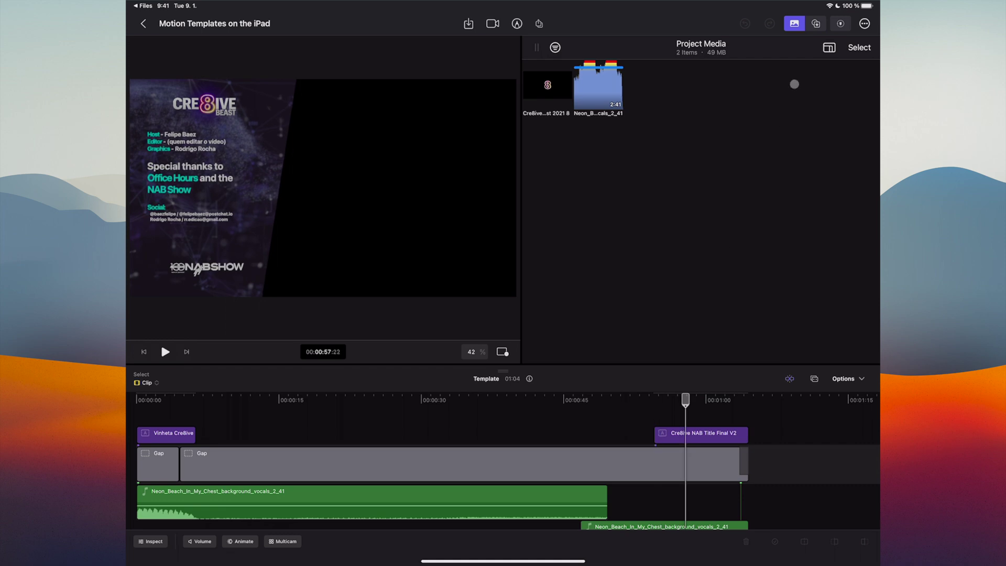
Browse the NAB2023 iPad titles, previewing NAB OH Title, Total Adjustment, Cre8ive Beast and other titles.
{"action": "key", "text": "super+5"}
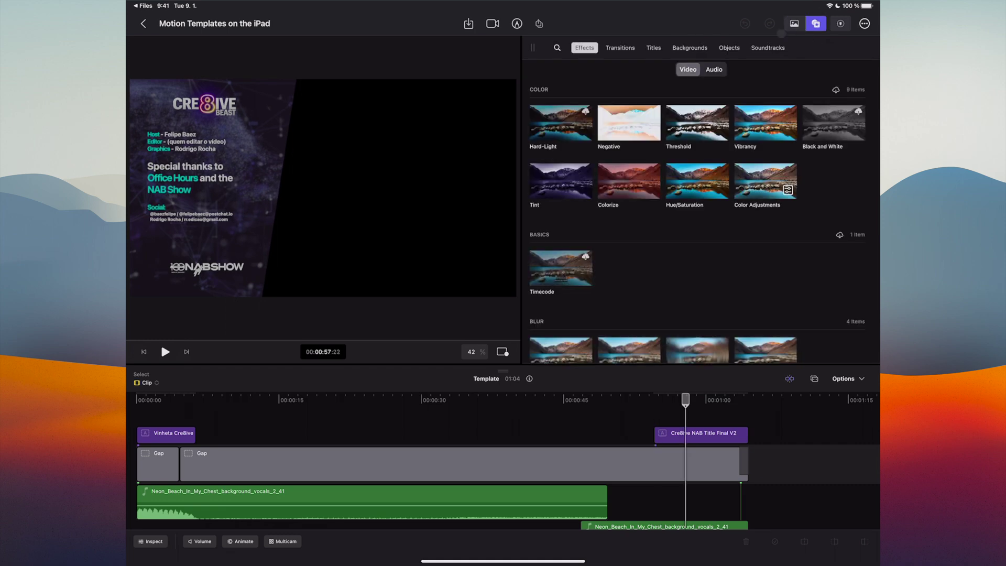
{"action": "left_click", "coordinate": [656, 48]}
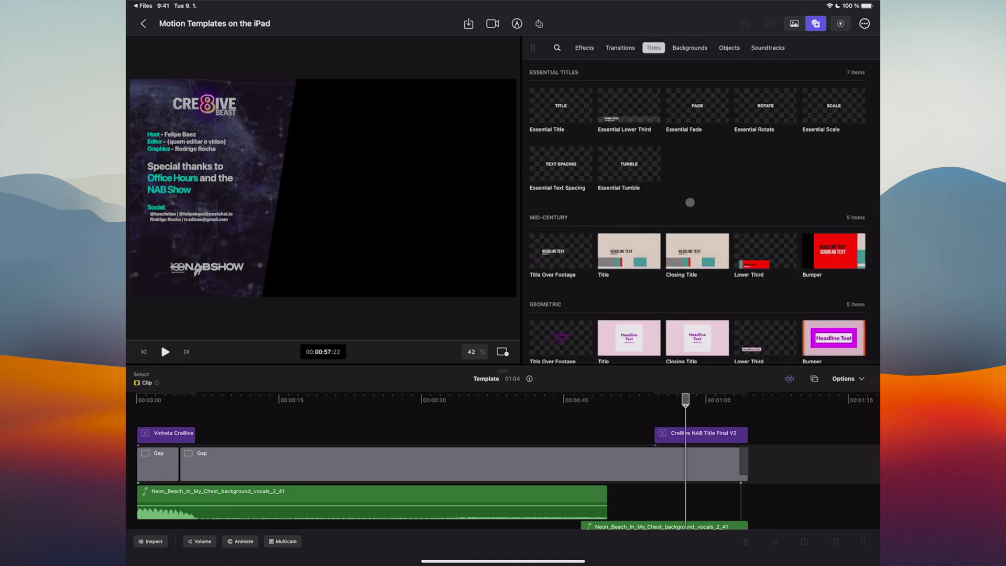
{"action": "scroll", "coordinate": [692, 207], "scroll_direction": "down", "scroll_amount": 10}
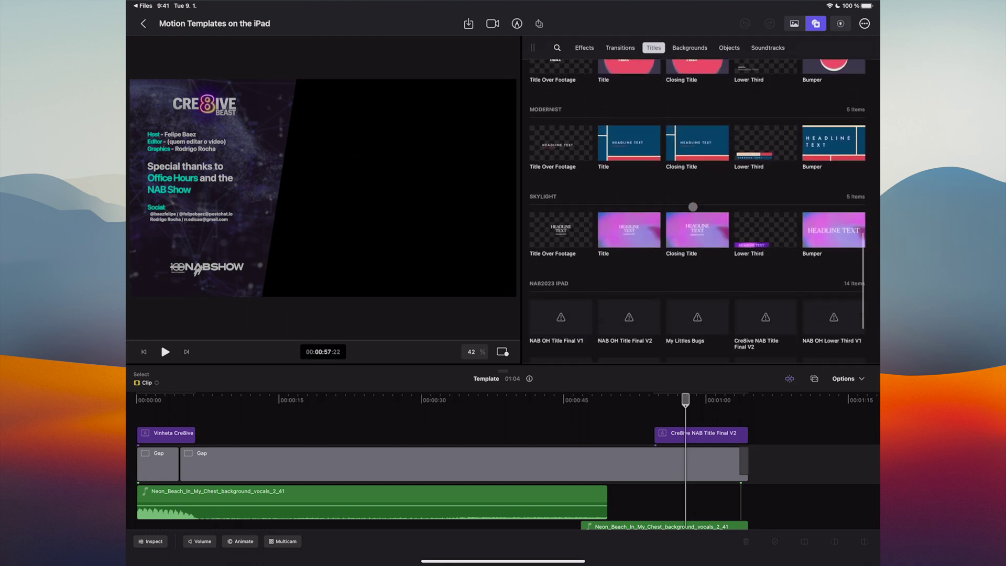
{"action": "scroll", "coordinate": [693, 207], "scroll_direction": "down", "scroll_amount": 3}
{"action": "left_click", "coordinate": [560, 216]}
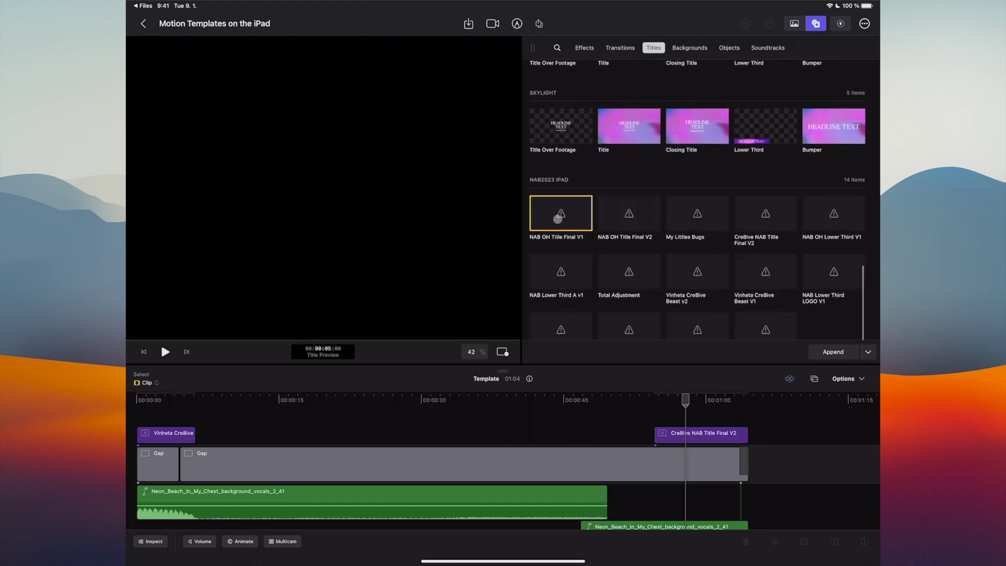
{"action": "left_click", "coordinate": [657, 268]}
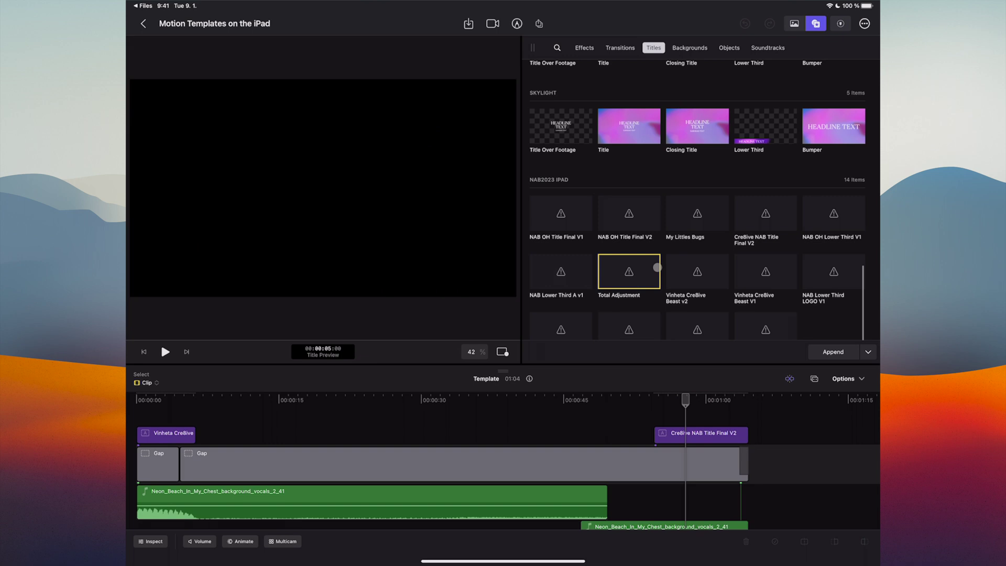
{"action": "left_click", "coordinate": [710, 281]}
{"action": "scroll", "coordinate": [748, 298], "scroll_direction": "down", "scroll_amount": 1}
{"action": "left_click", "coordinate": [749, 298]}
{"action": "left_click", "coordinate": [690, 302]}
{"action": "left_click", "coordinate": [645, 297]}
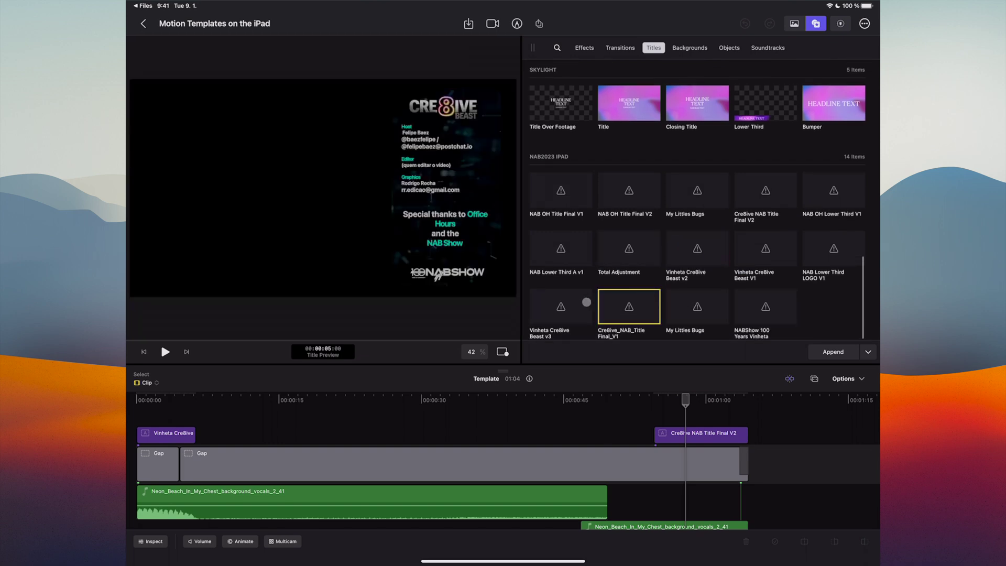
{"action": "left_click", "coordinate": [583, 302]}
{"action": "left_click", "coordinate": [582, 261]}
Place Vinheta Cre8ive Beast v3 on the timeline near 0:30 and play it.
{"action": "left_click", "coordinate": [568, 307]}
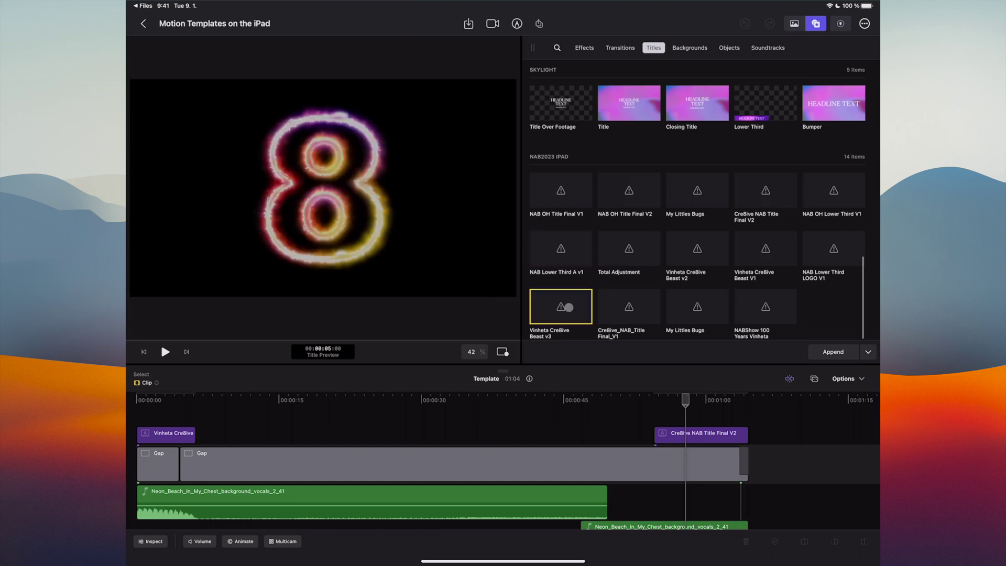
{"action": "left_click_drag", "start_coordinate": [568, 307], "coordinate": [411, 418]}
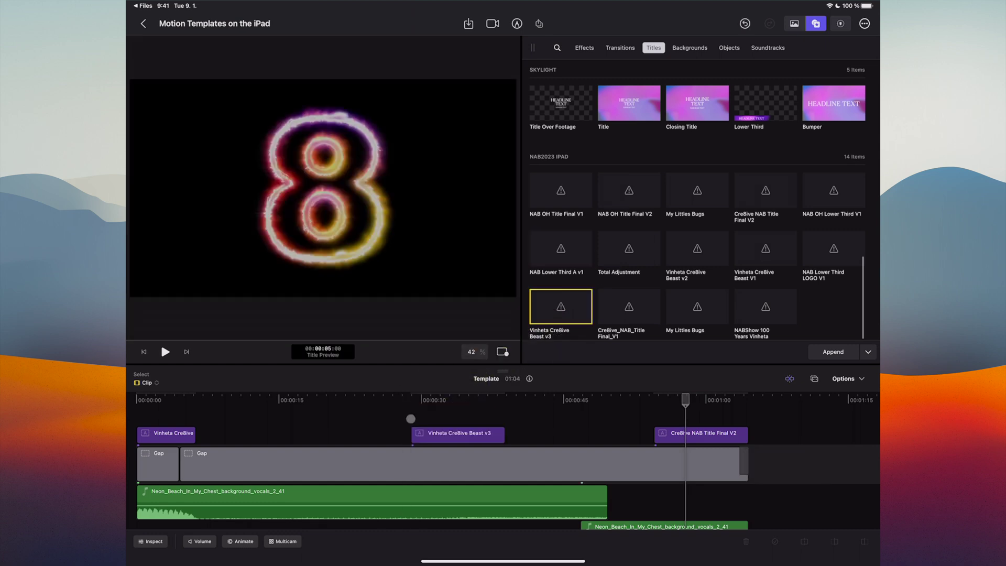
{"action": "left_click", "coordinate": [411, 419]}
{"action": "key", "text": "space"}
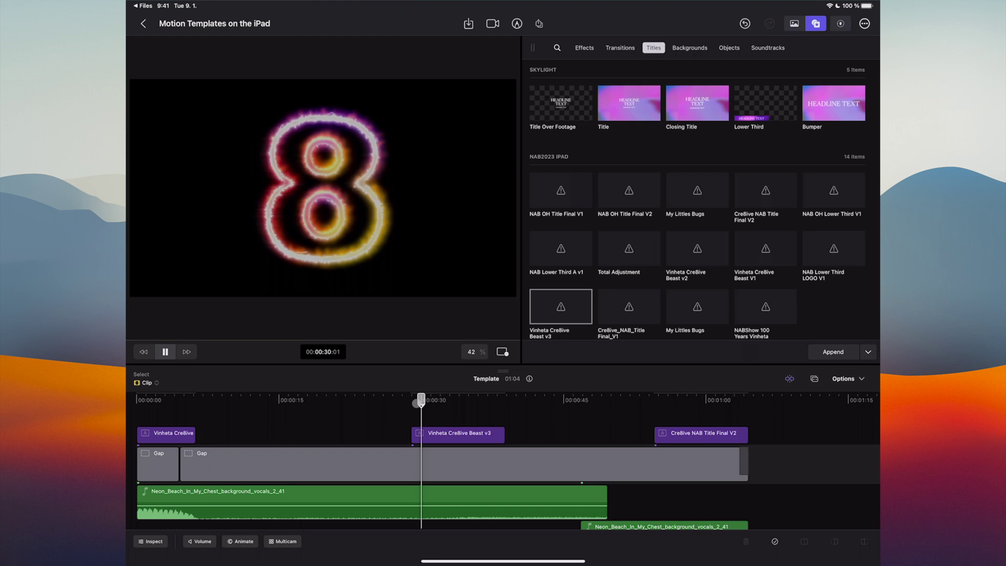
Replace that clip with the My Littles Bugs title near 0:30.
{"action": "left_click", "coordinate": [444, 434]}
{"action": "key", "text": "Delete"}
{"action": "left_click_drag", "start_coordinate": [697, 306], "coordinate": [417, 435]}
{"action": "left_click", "coordinate": [454, 433]}
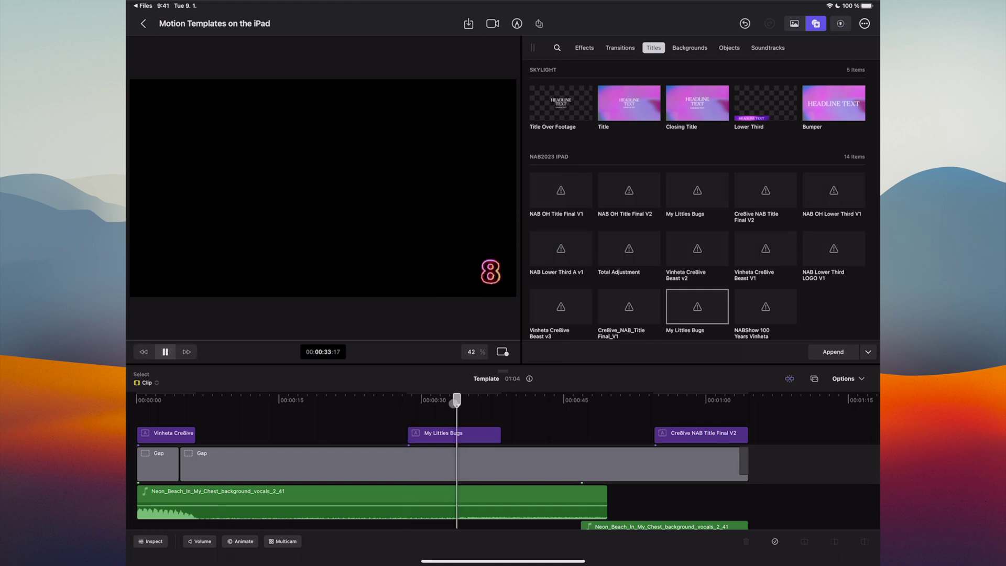